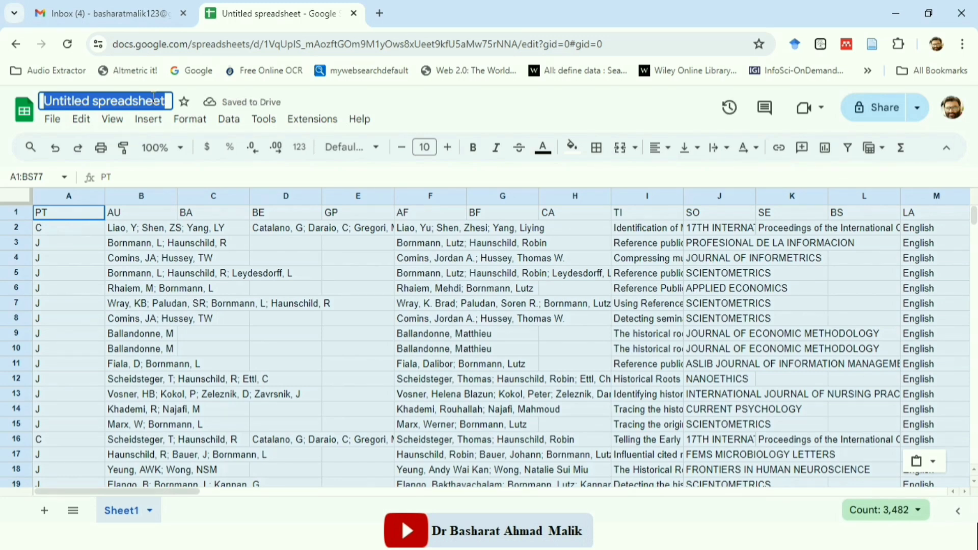
Rename the spreadsheet as LS Test
text(LS)
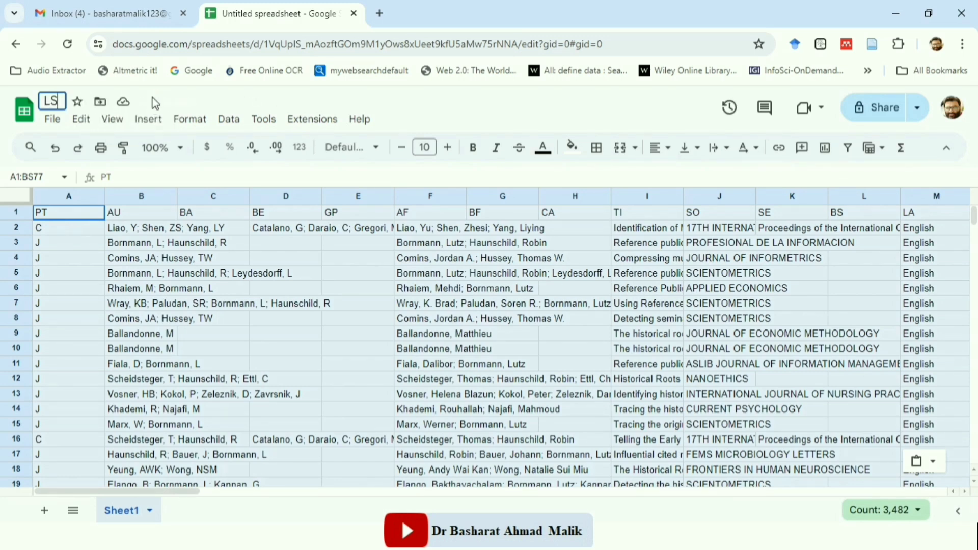
text( Te)
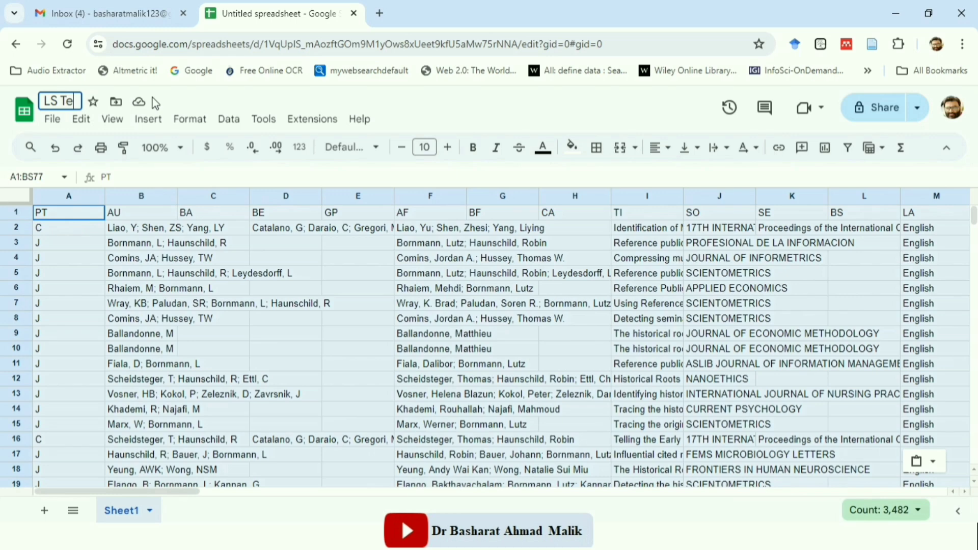
text(st)
click(185, 246)
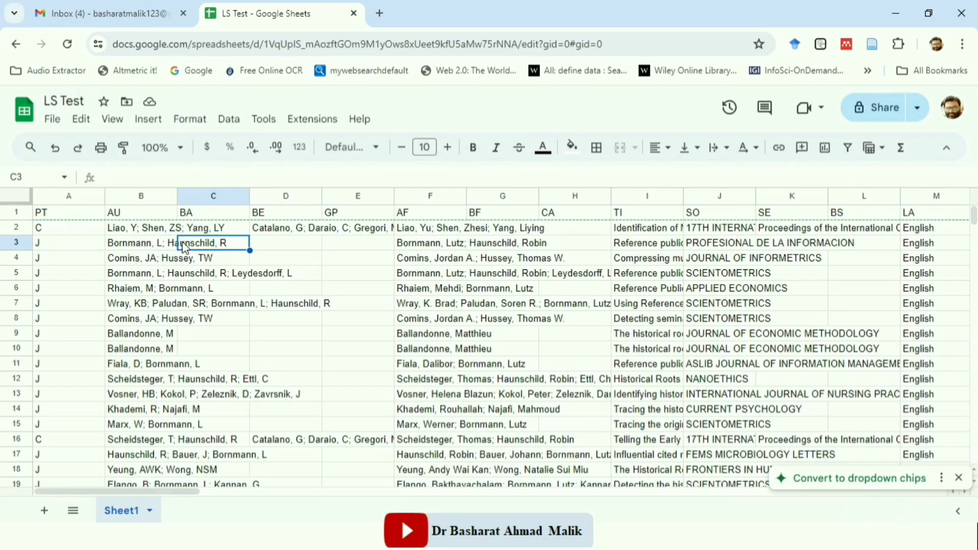
Return to the spreadsheets home page and create a new blank spreadsheet
click(51, 120)
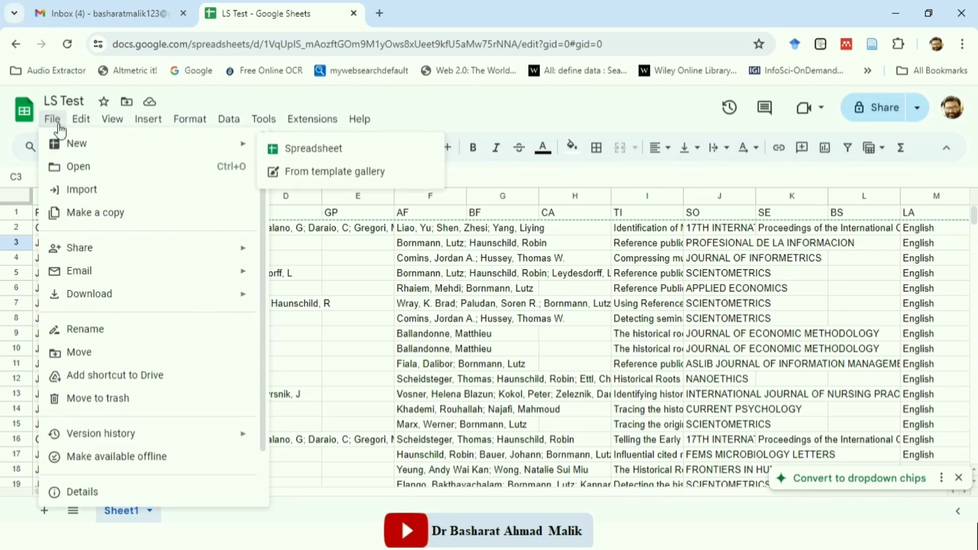
click(376, 261)
click(28, 121)
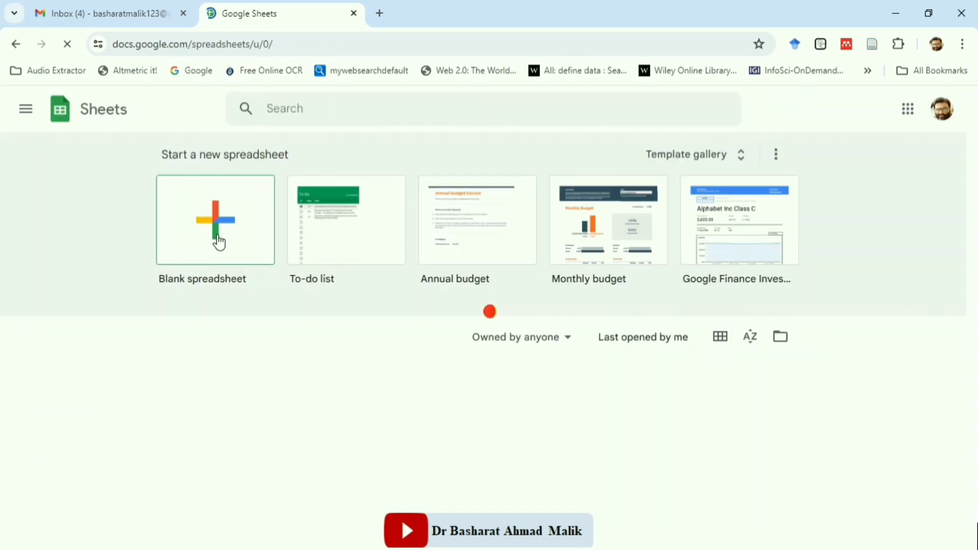
click(220, 241)
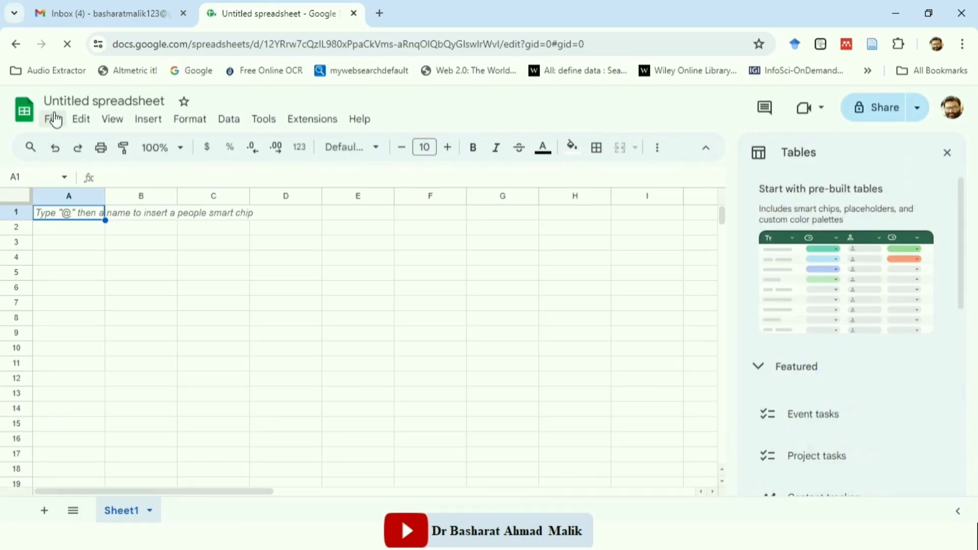
click(53, 120)
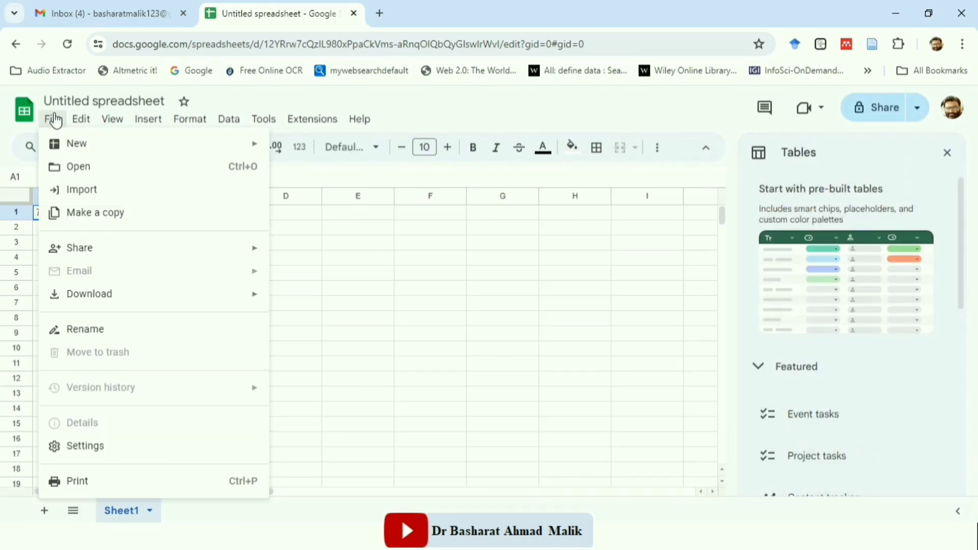
click(86, 193)
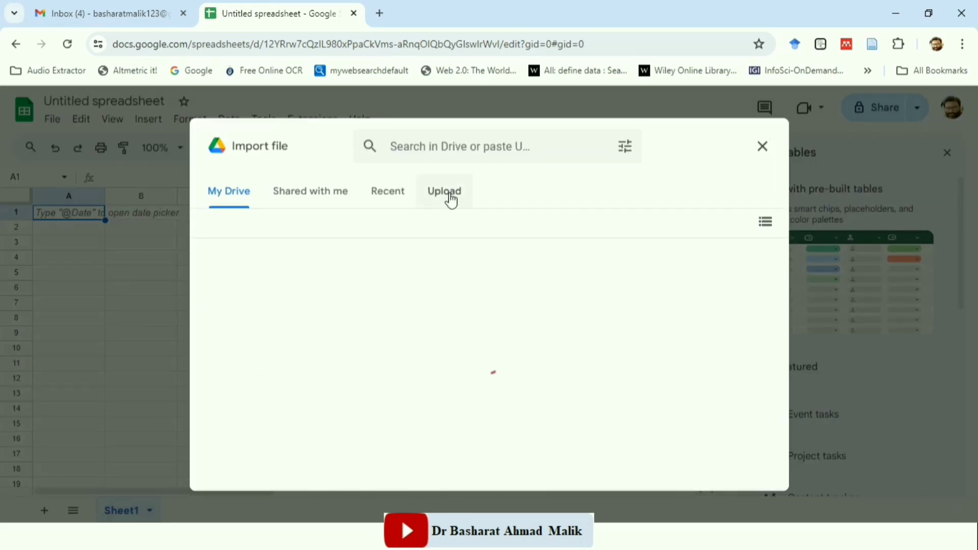
click(451, 201)
click(497, 404)
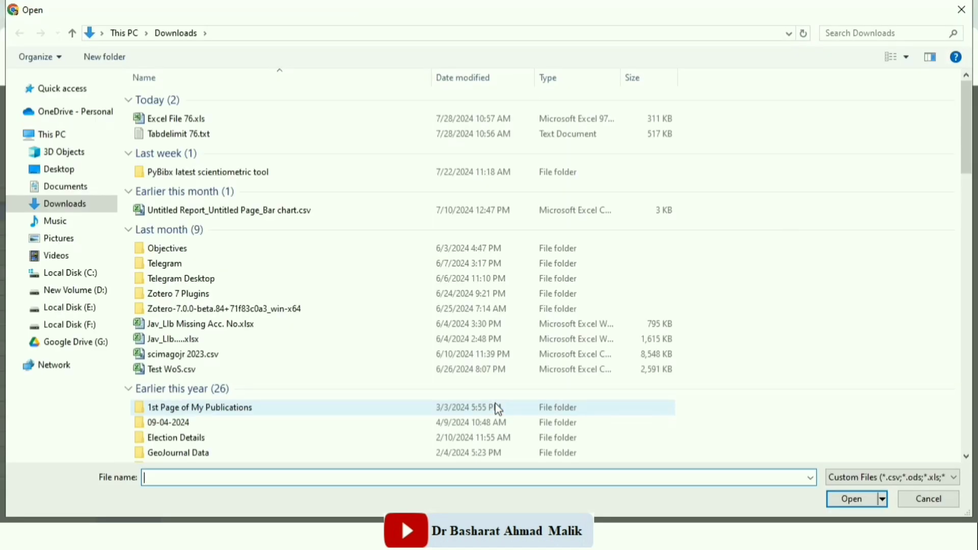
click(962, 13)
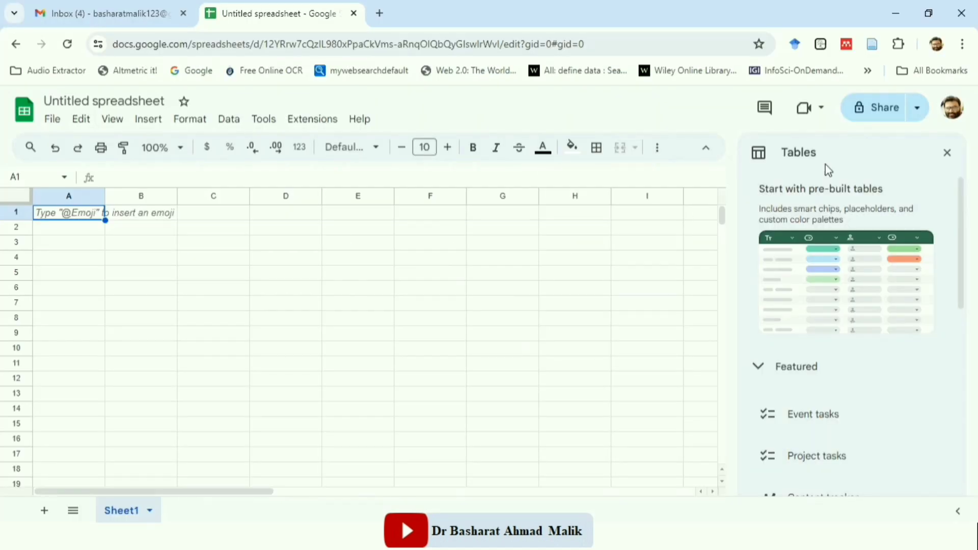
click(947, 154)
click(53, 123)
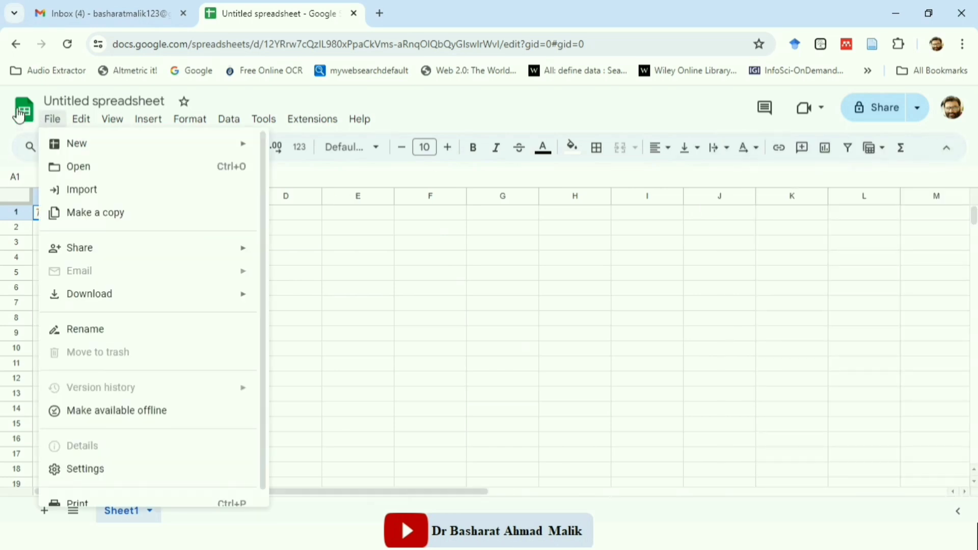
Search the web for Looker Studio in a new browser tab and open the Looker Studio site
click(380, 13)
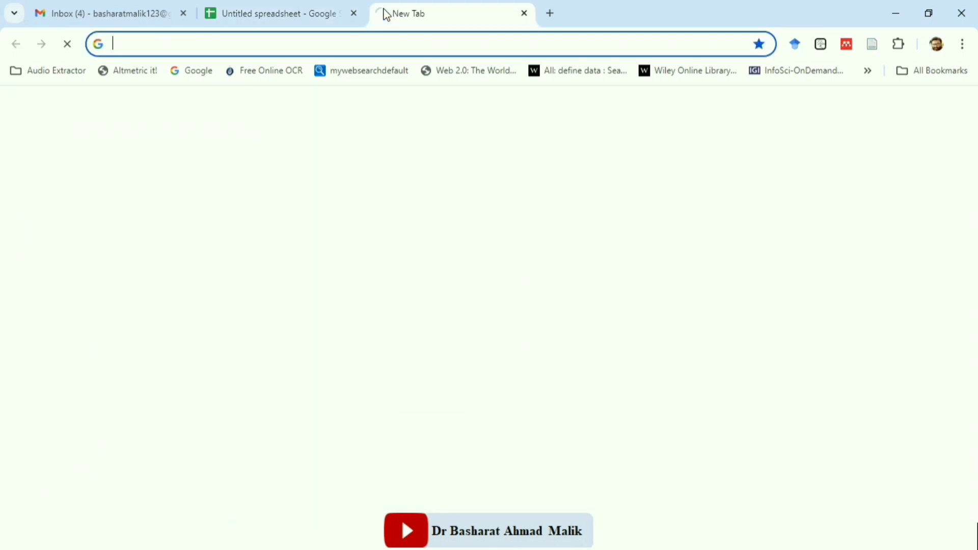
click(345, 48)
click(247, 369)
click(360, 311)
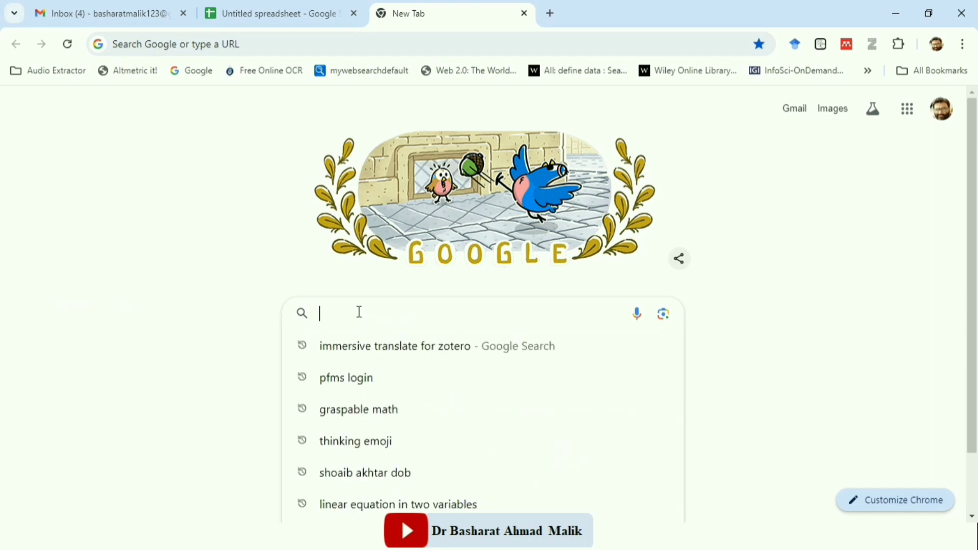
text(Looker)
key(Return)
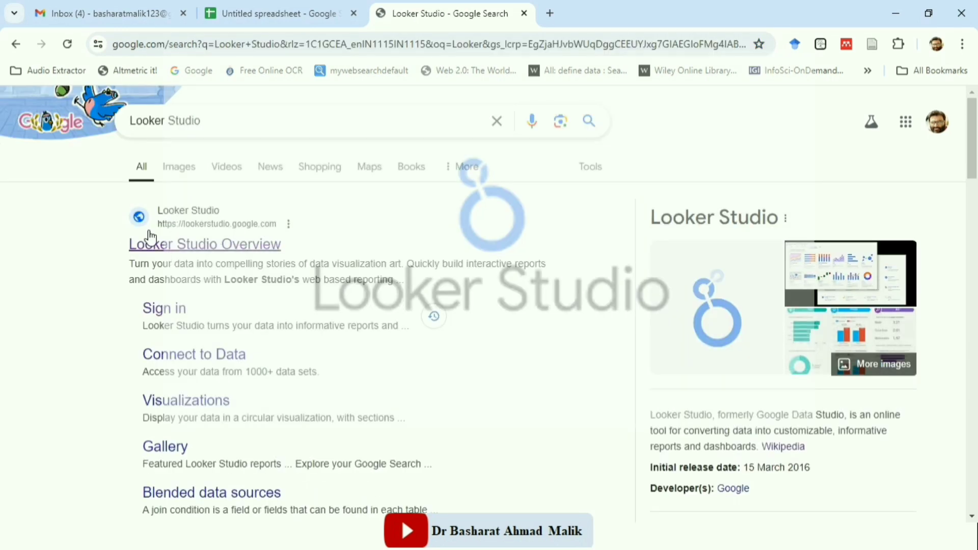
click(187, 247)
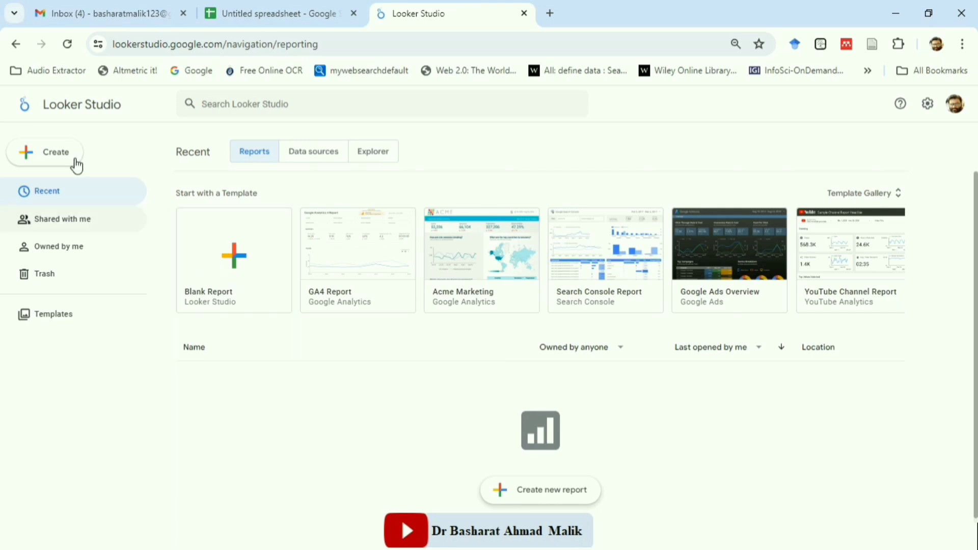
Create a new blank report in Looker Studio
click(53, 151)
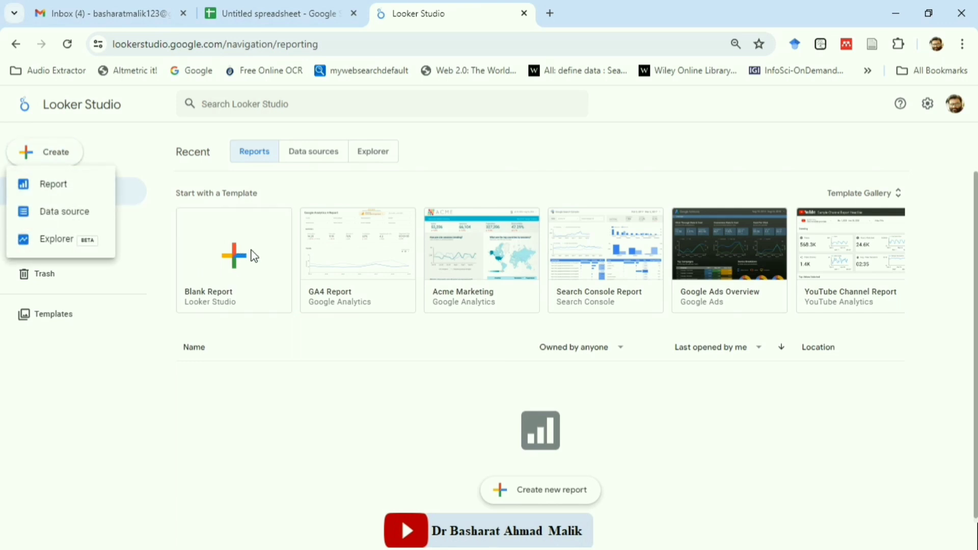
click(243, 267)
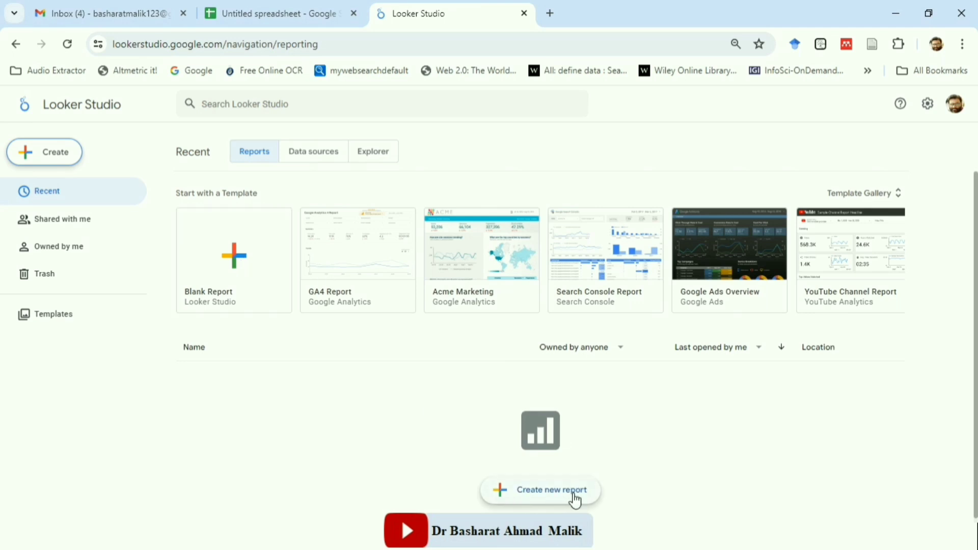
click(248, 294)
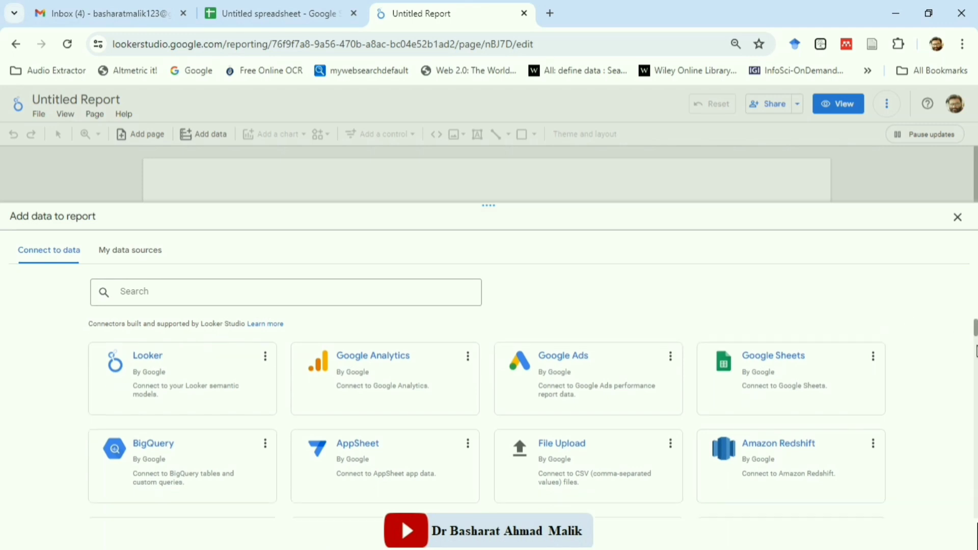
Connect the report to Google Sheets and add Sheet1 of the LS Test spreadsheet as its data source
scroll(974, 331, down, 12)
scroll(974, 328, up, 12)
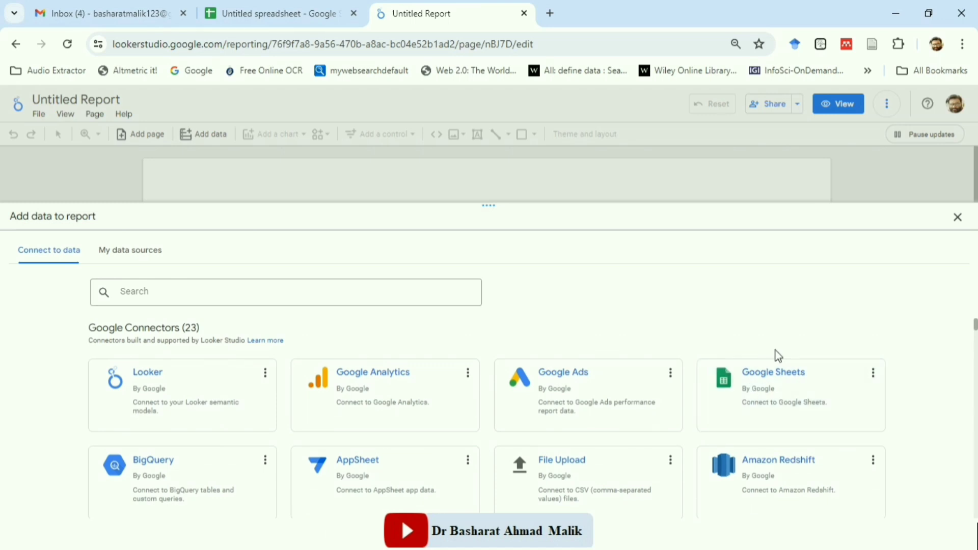
click(801, 399)
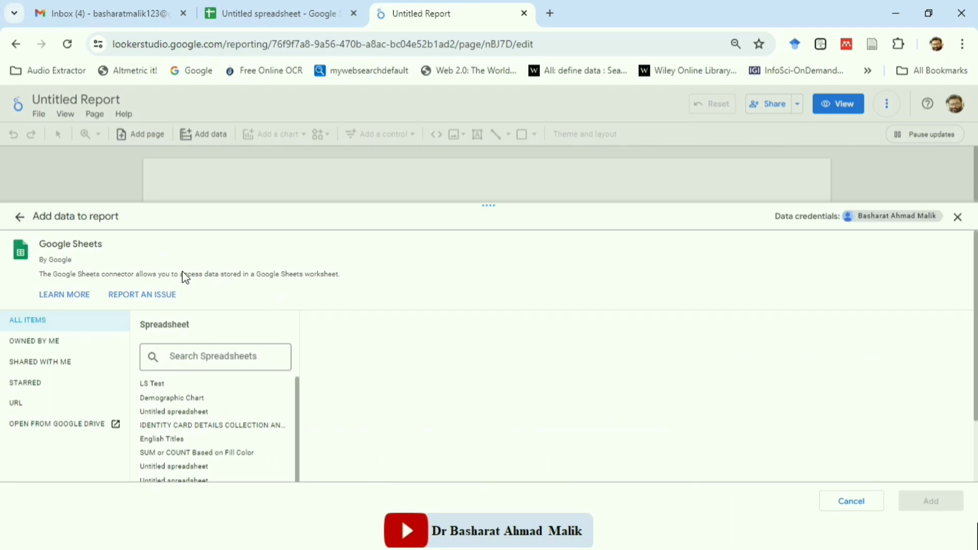
click(162, 388)
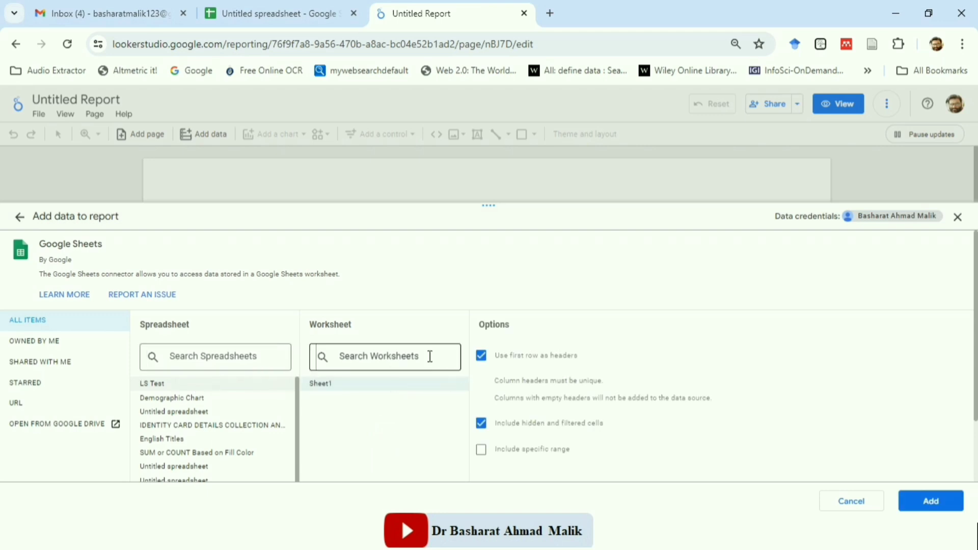
click(931, 502)
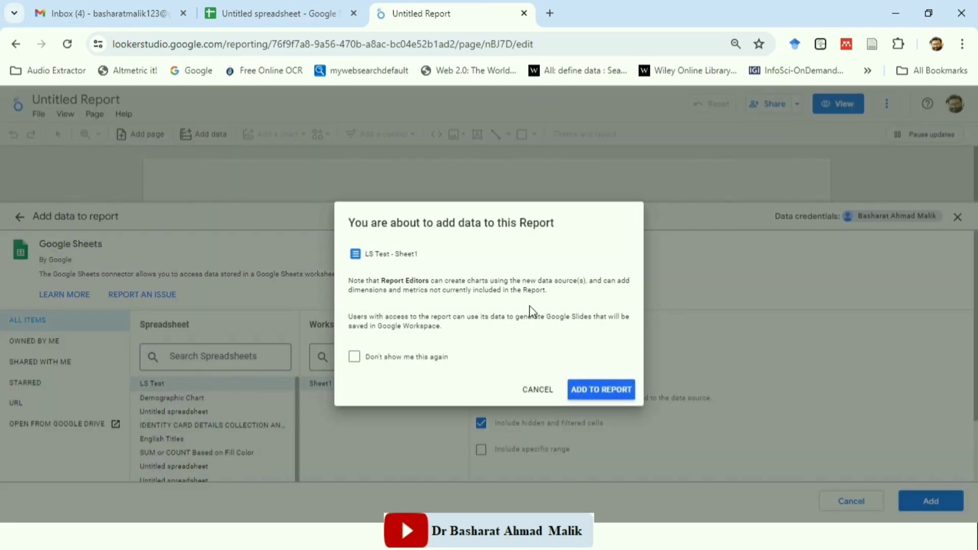
click(604, 393)
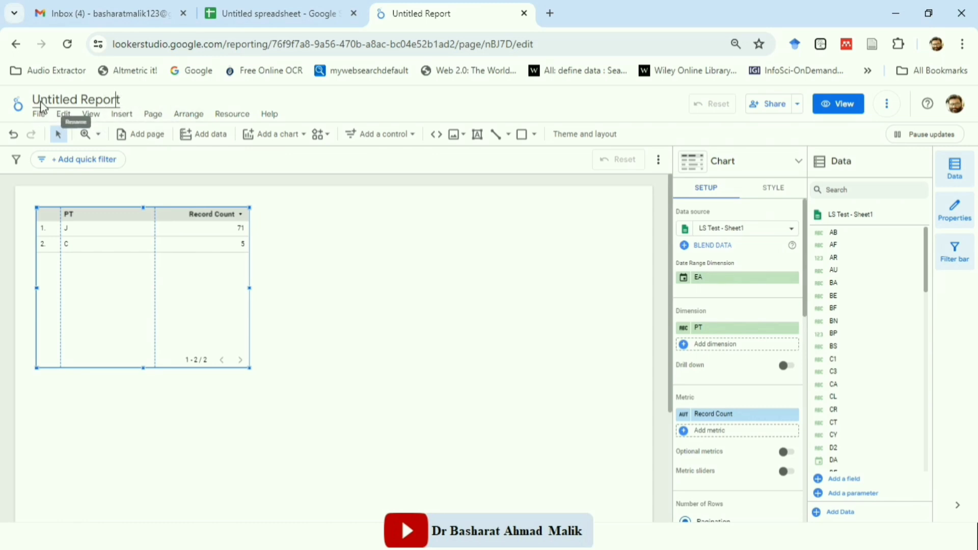
Rename the report as First WoS Report and shorten the PT table to fit its rows
click(81, 98)
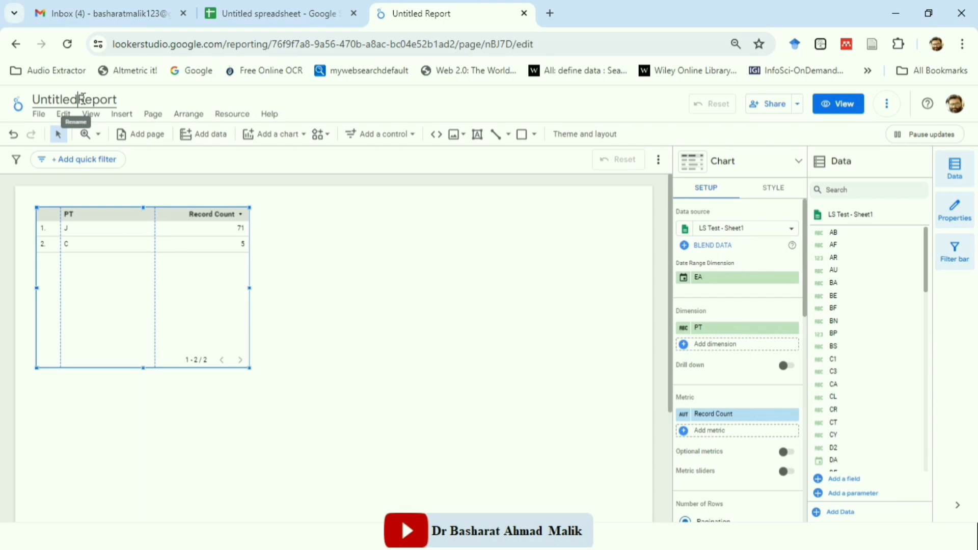
key(ctrl+BackSpace)
text(First Wor)
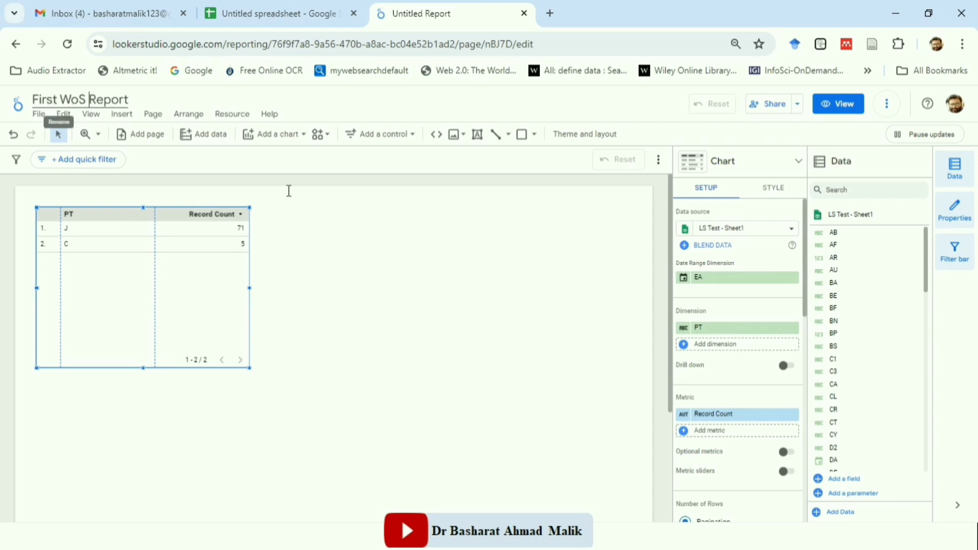
click(359, 238)
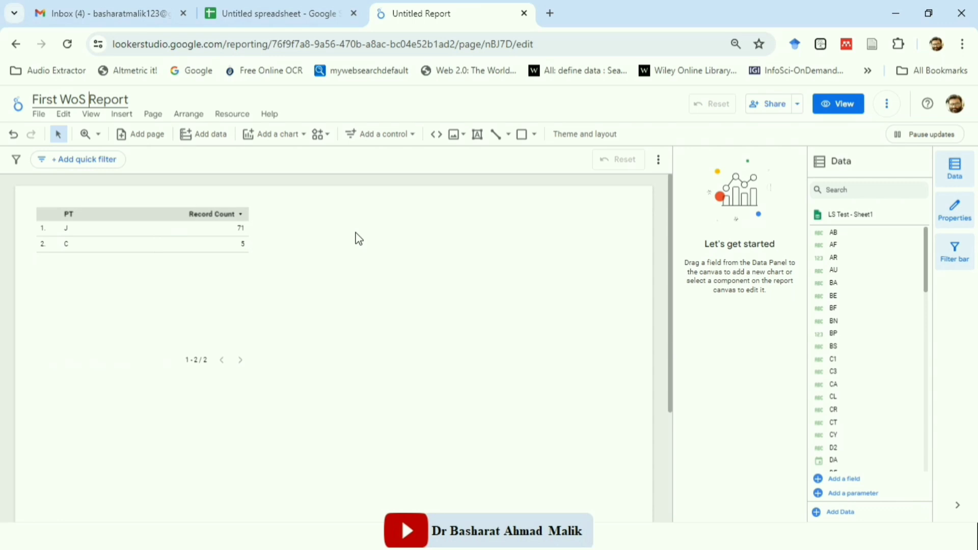
click(154, 229)
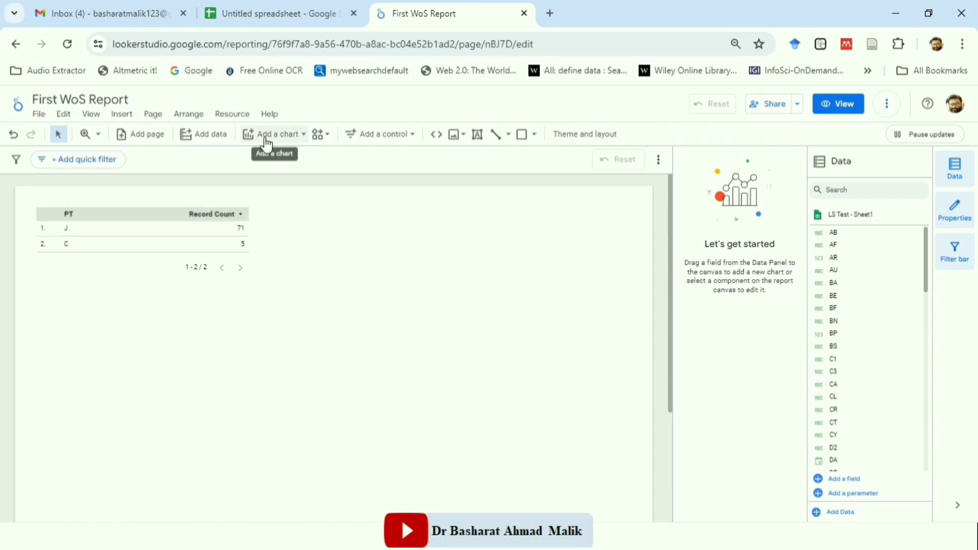
Add a full-number scorecard of Record Count beside the PT table and shrink its frame around the figure
click(305, 135)
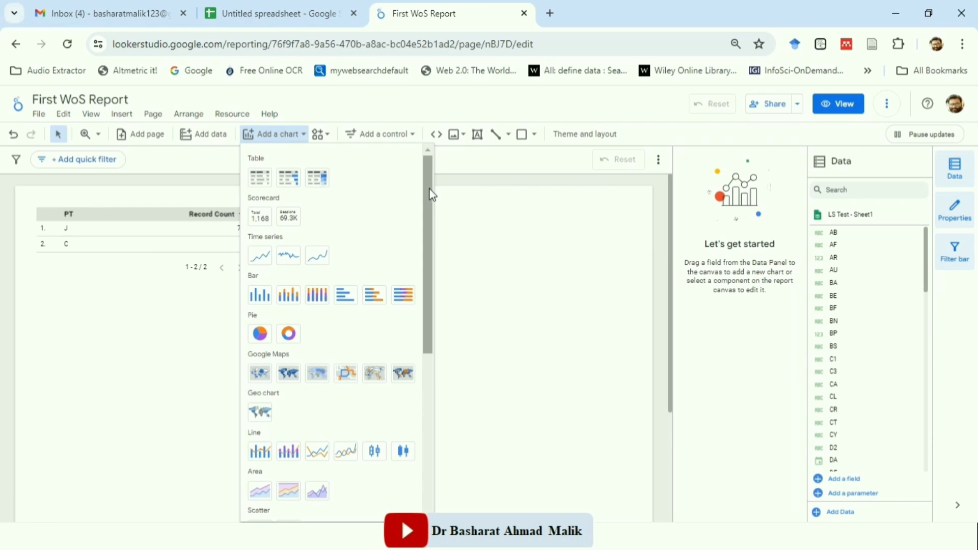
drag(432, 195, 432, 175)
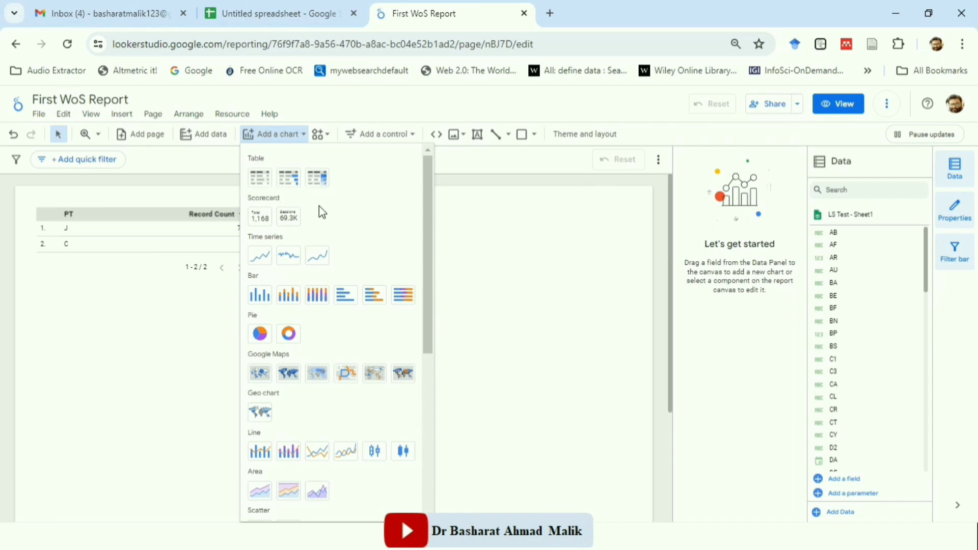
click(261, 223)
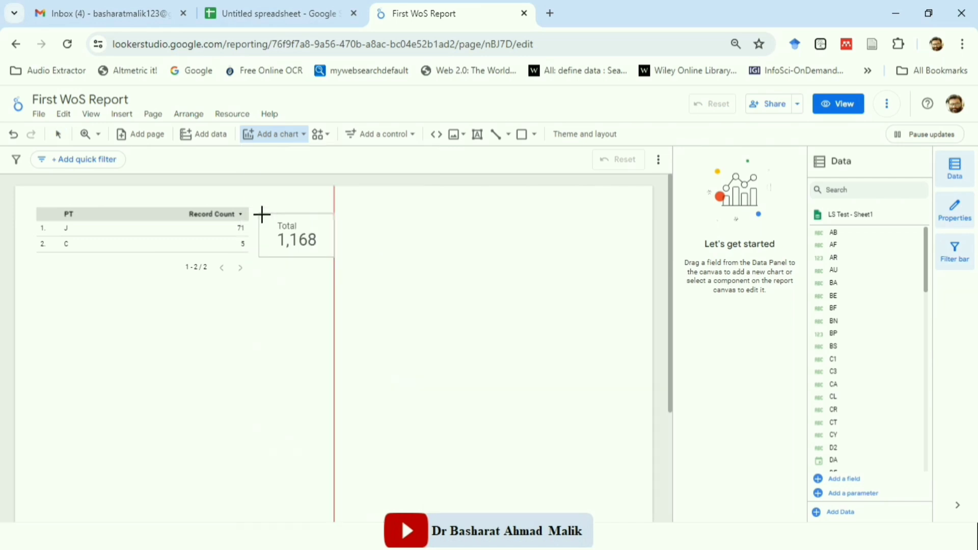
drag(275, 211, 405, 270)
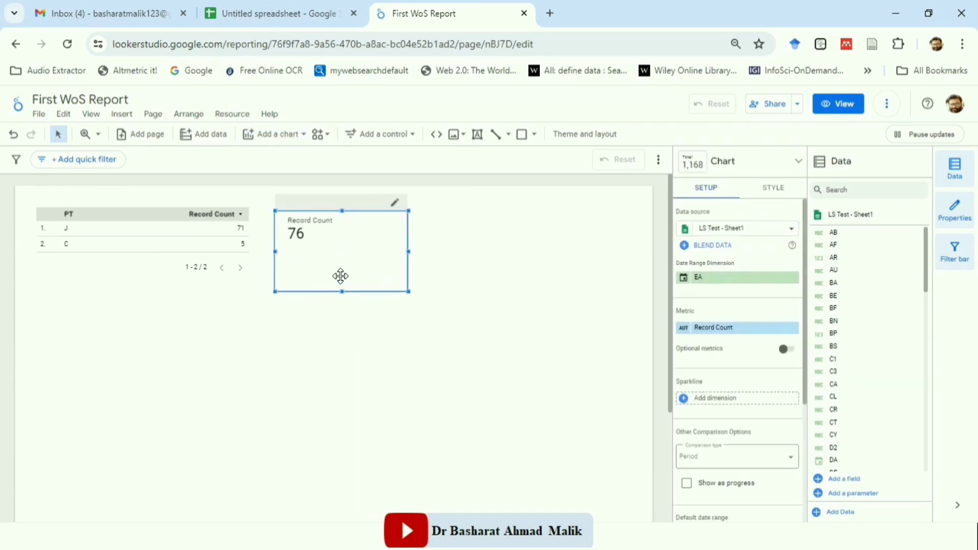
drag(344, 292, 343, 254)
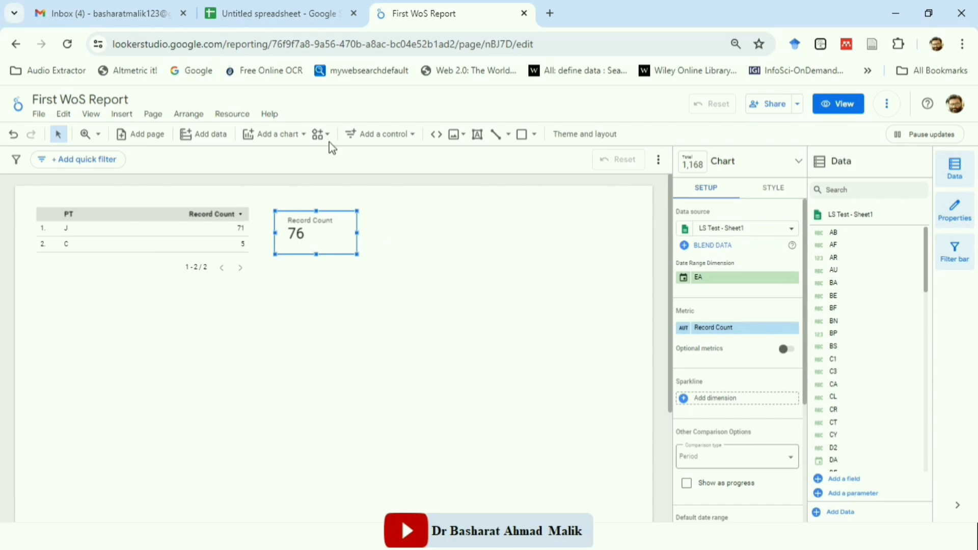
Add a compact-number scorecard of Record Count beside the first scorecard
click(304, 135)
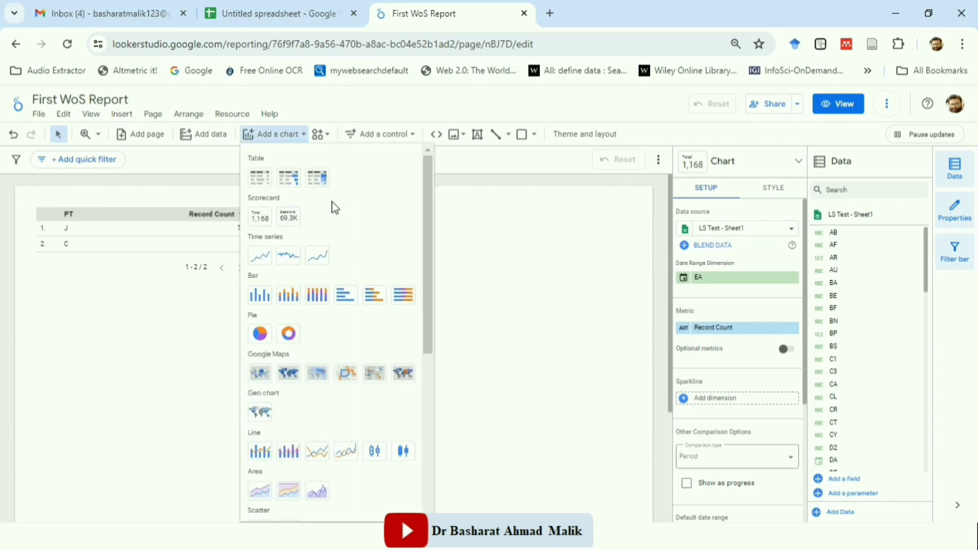
click(293, 223)
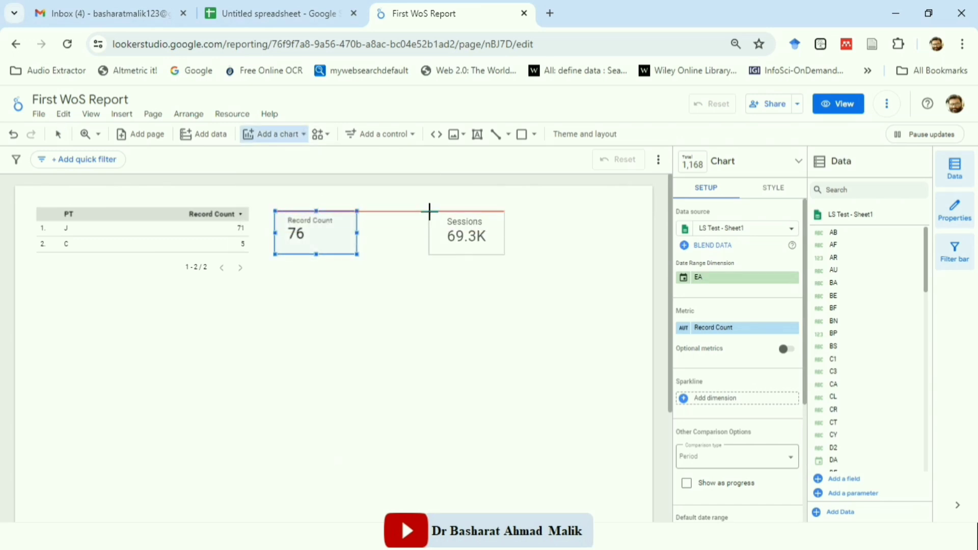
drag(430, 211, 443, 231)
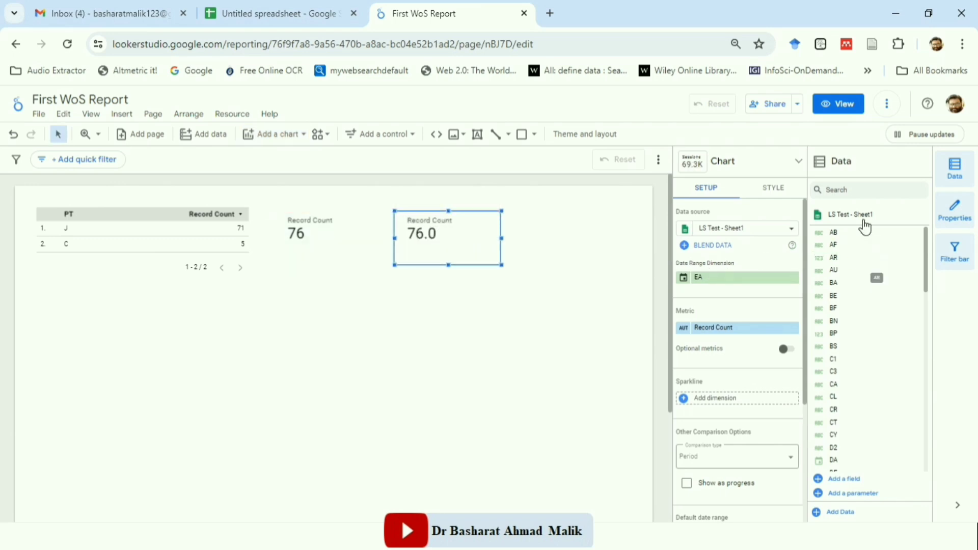
Replace the metric of the second scorecard with the TC field from LS Test - Sheet1
click(860, 195)
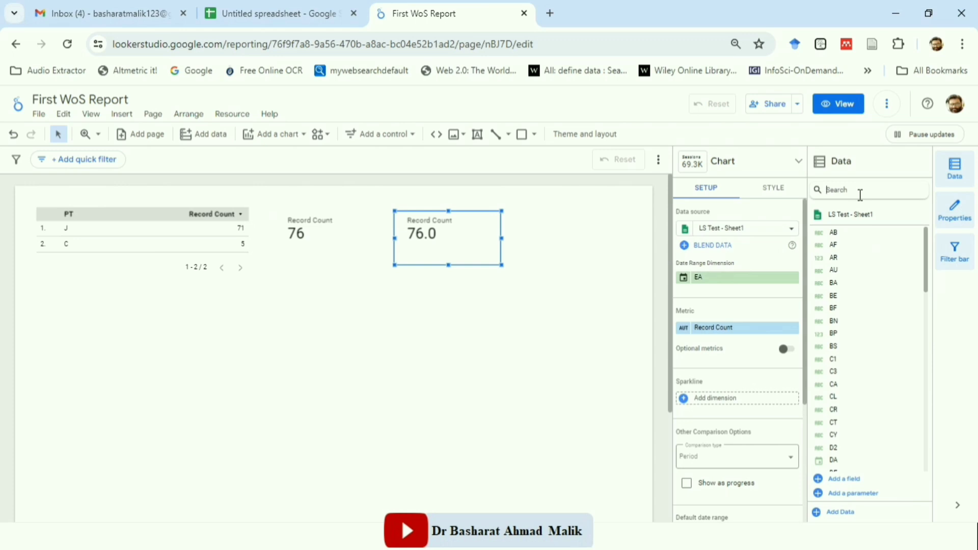
text(TC)
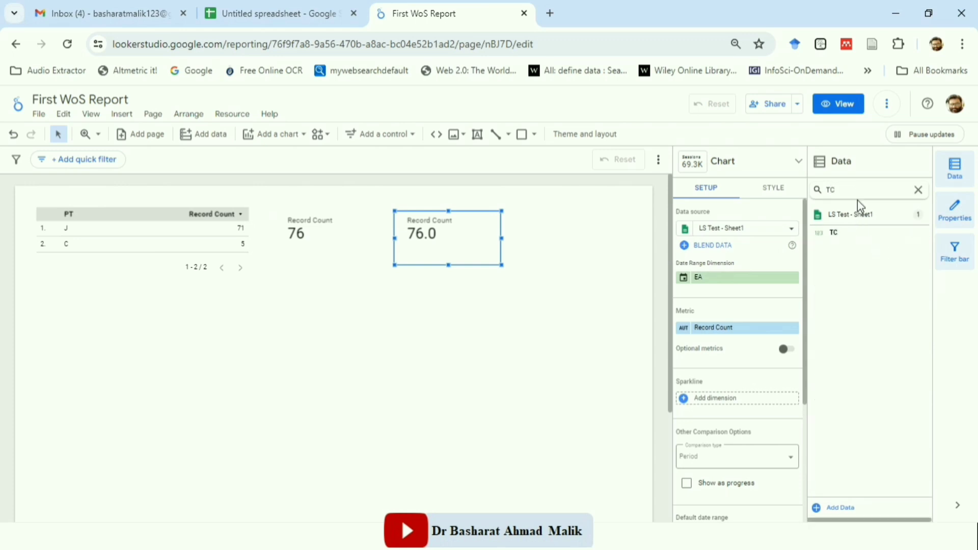
click(918, 190)
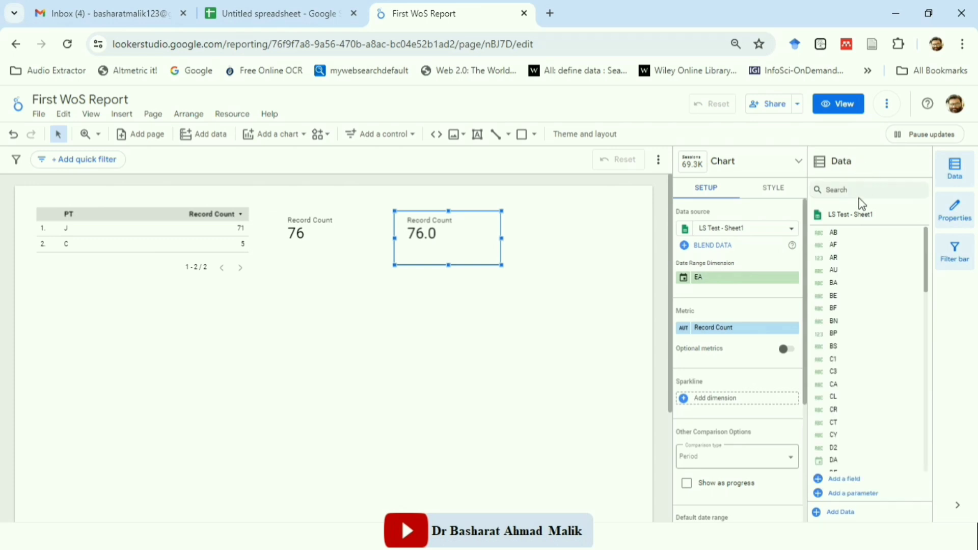
click(852, 188)
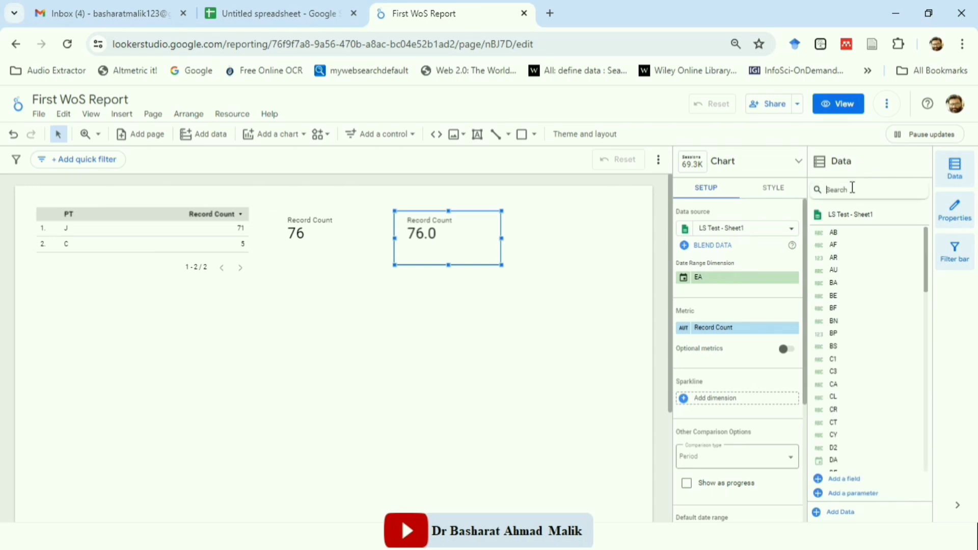
text(TC)
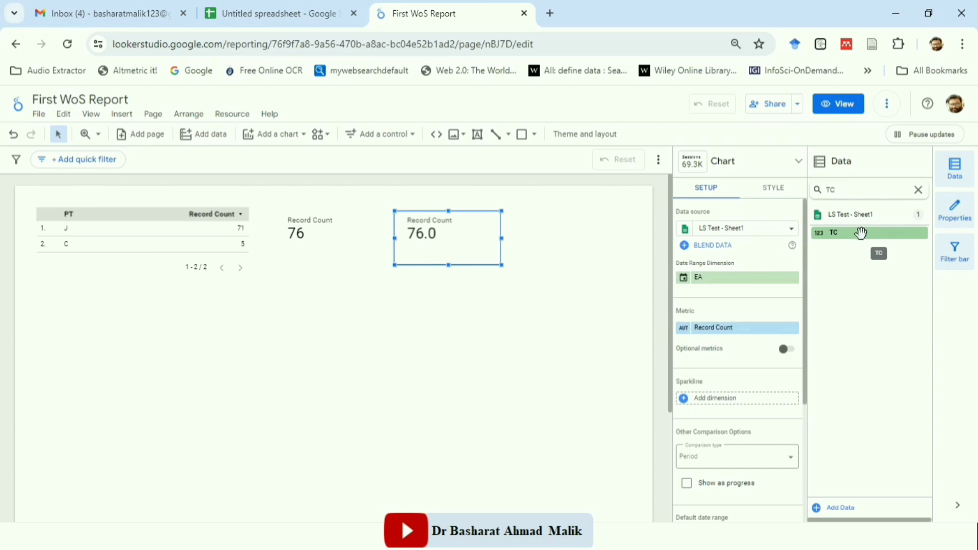
drag(861, 235, 746, 339)
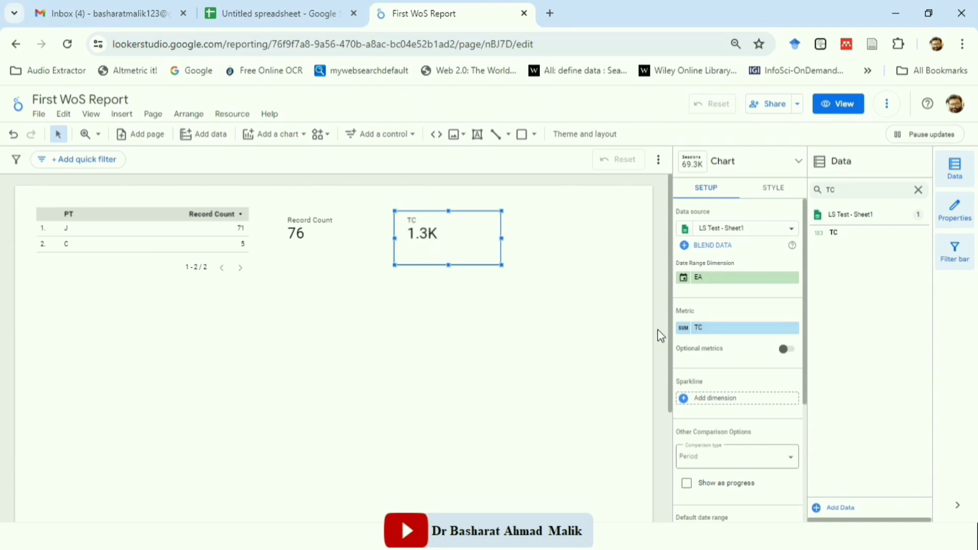
Apply the custom number format #,##0 to the TC scorecard's metric and narrow the scorecard's frame around the figure
click(685, 330)
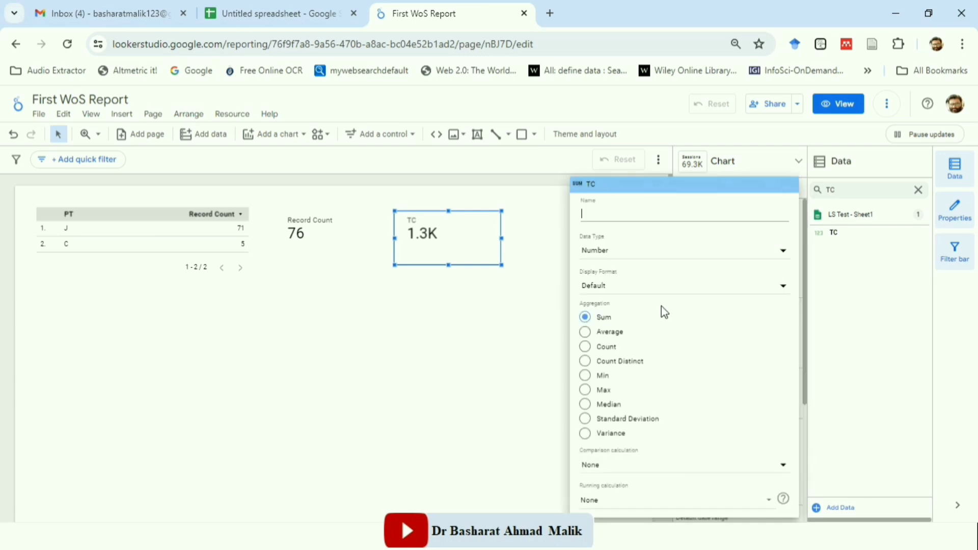
click(661, 289)
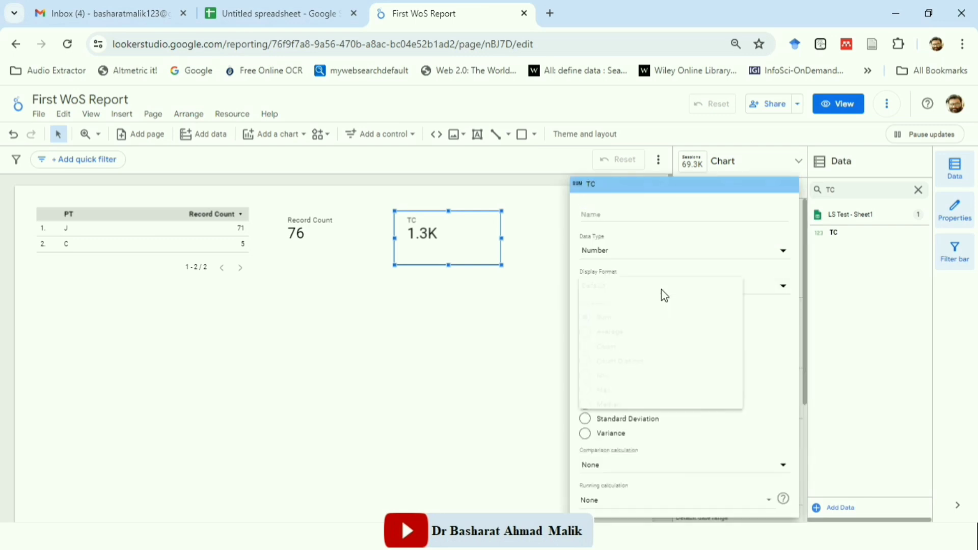
click(637, 406)
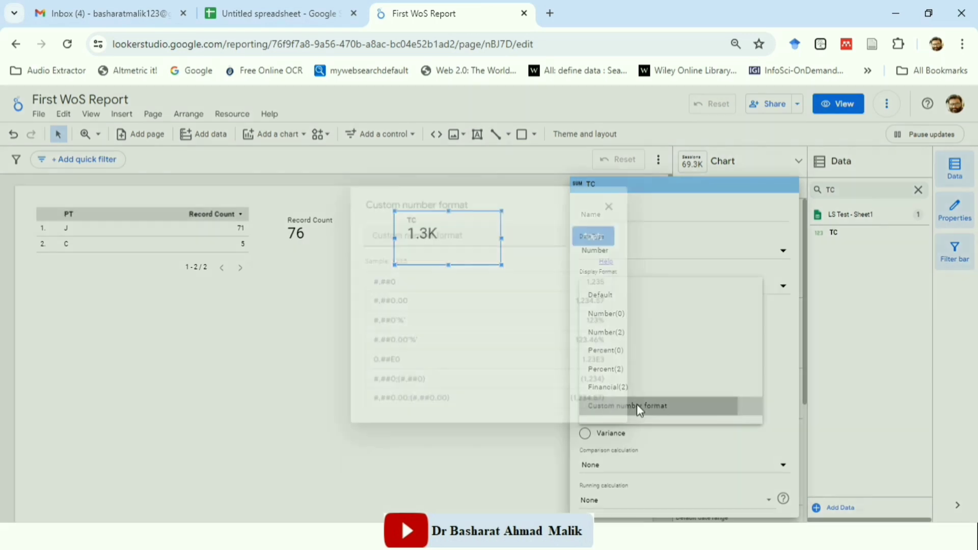
click(429, 287)
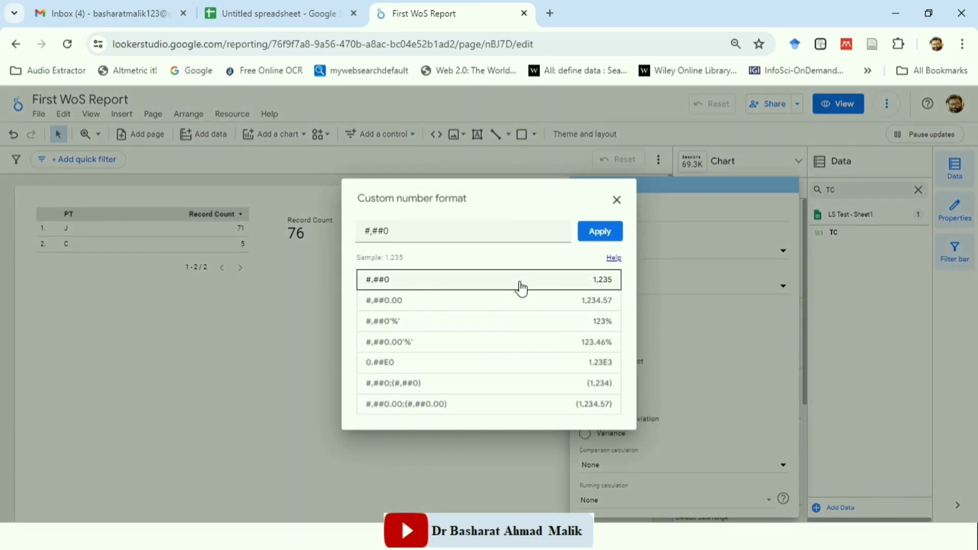
click(591, 235)
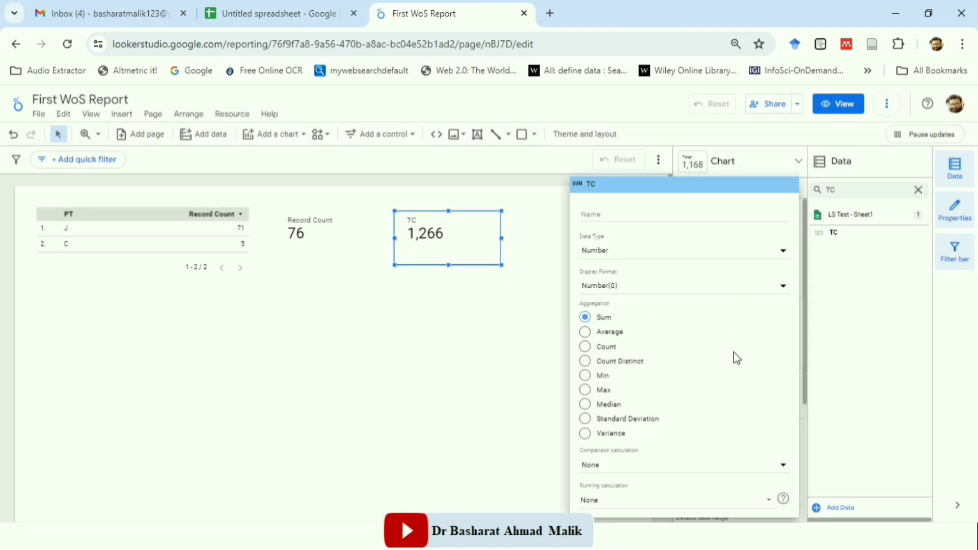
click(838, 452)
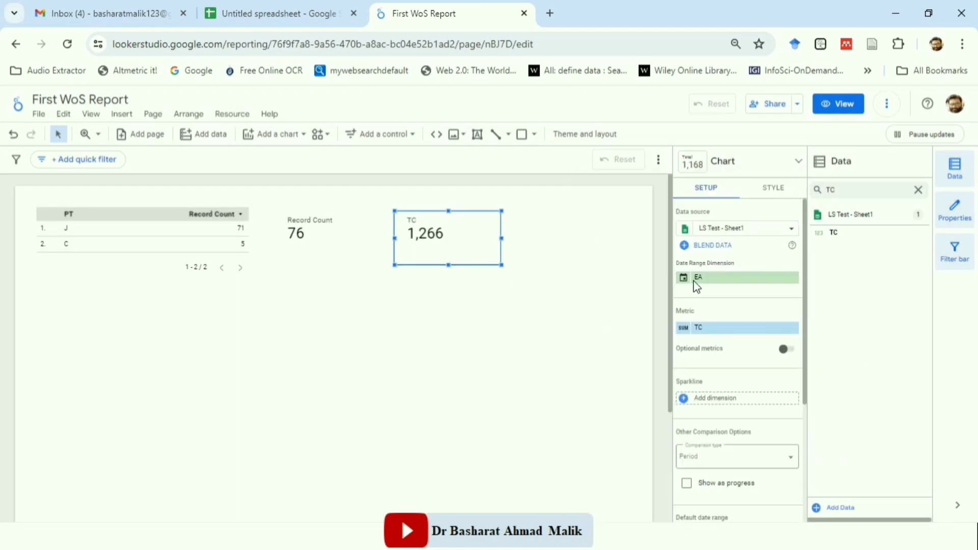
click(566, 225)
click(473, 240)
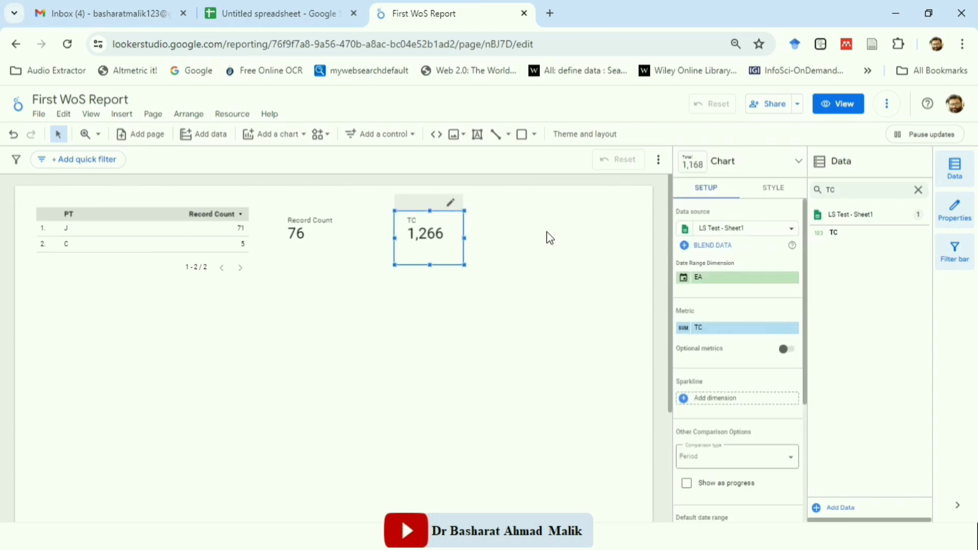
click(546, 231)
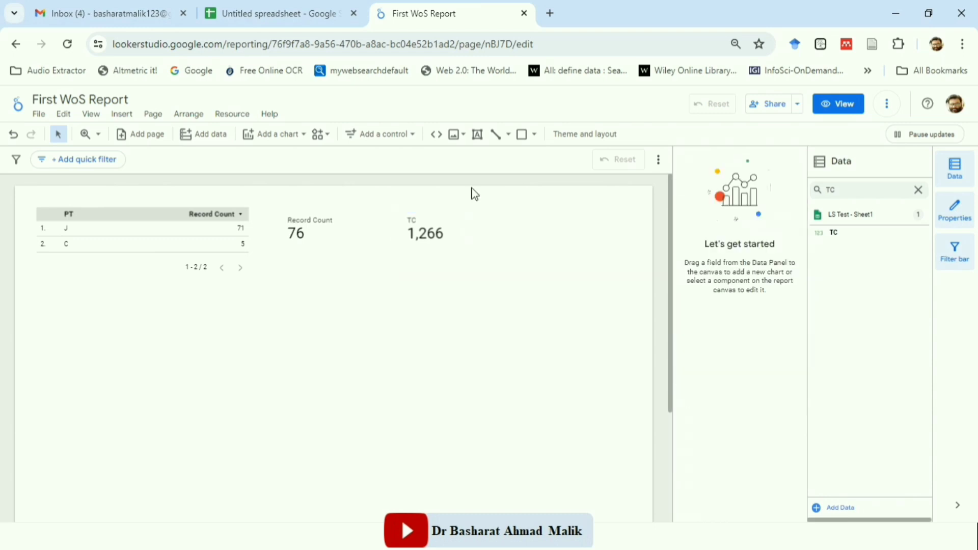
Add a third scorecard with compact numbers beside the TC scorecard
click(304, 137)
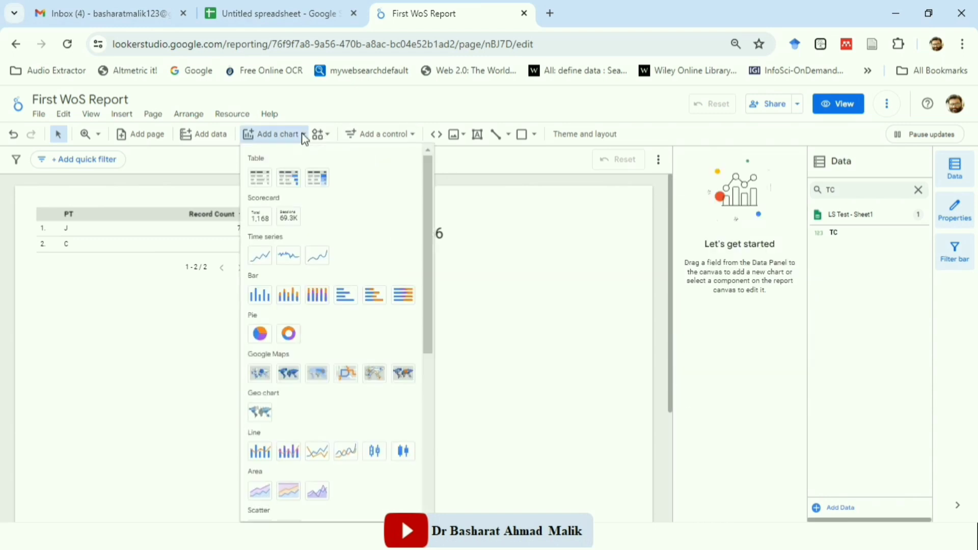
click(293, 220)
drag(517, 228, 586, 268)
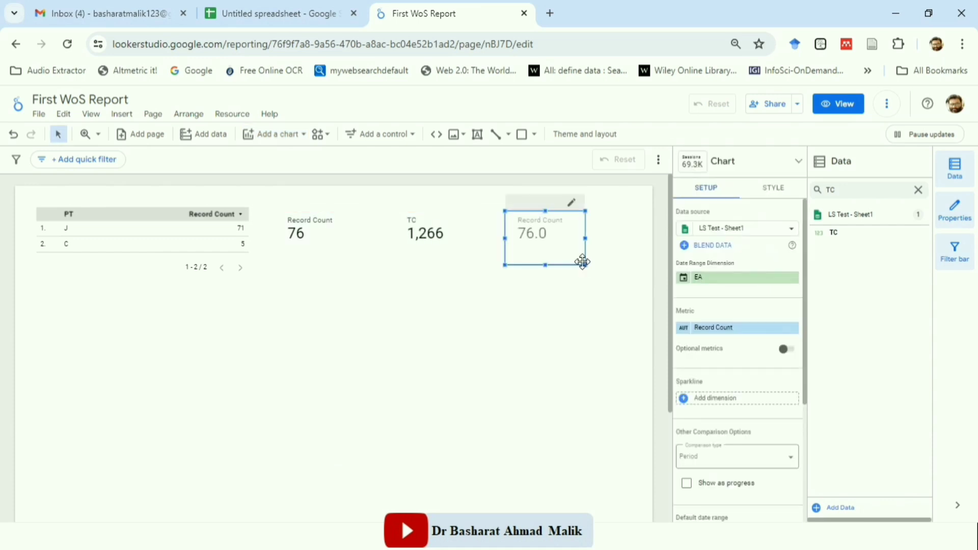
Change the third scorecard's metric from Record Count to NR
click(918, 190)
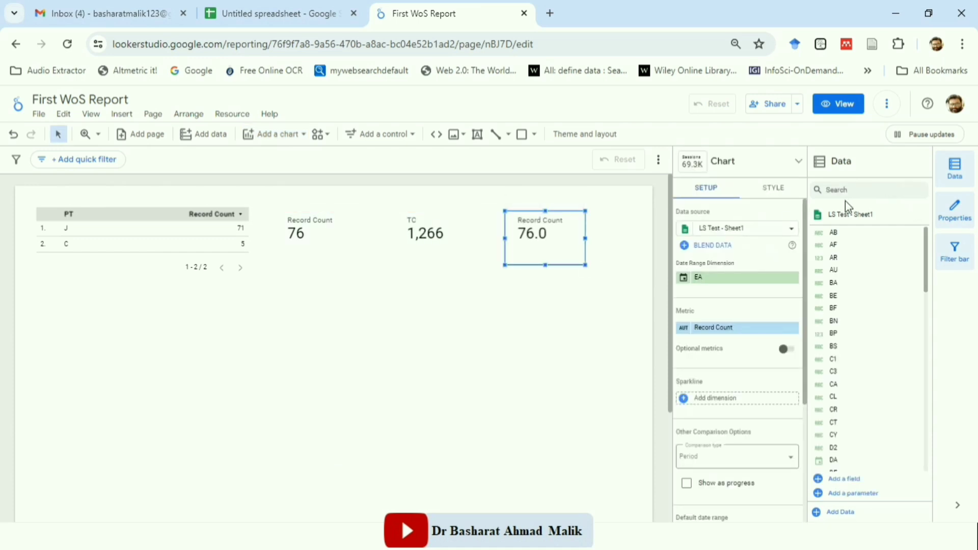
click(849, 191)
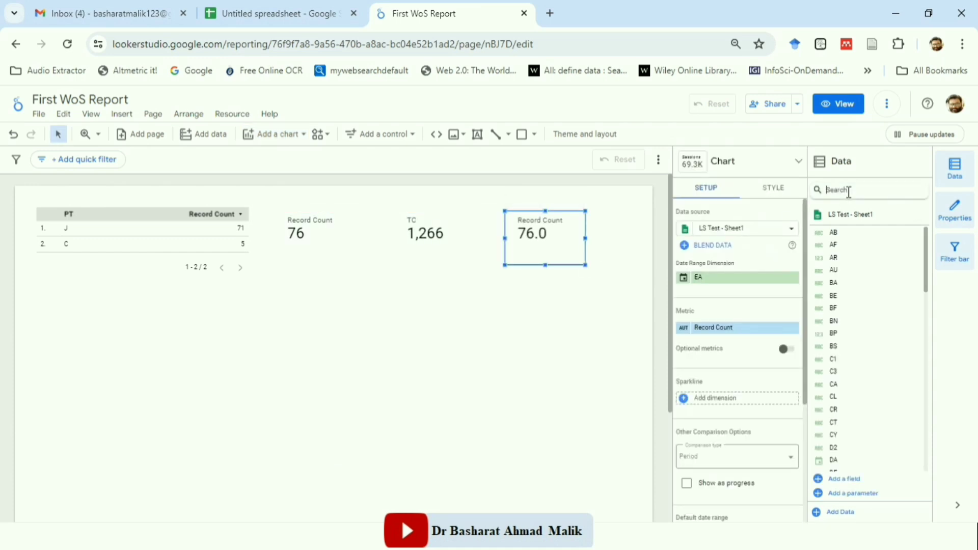
click(735, 330)
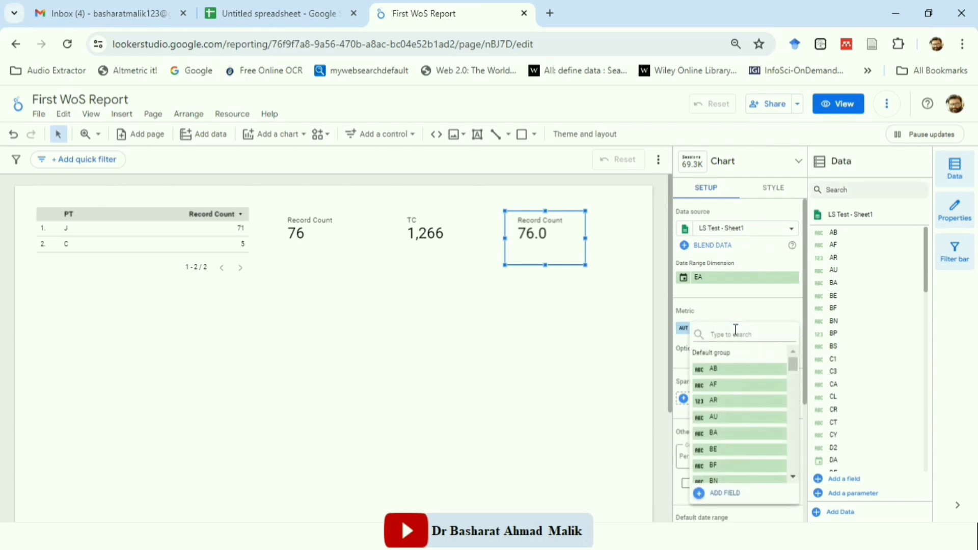
text(T)
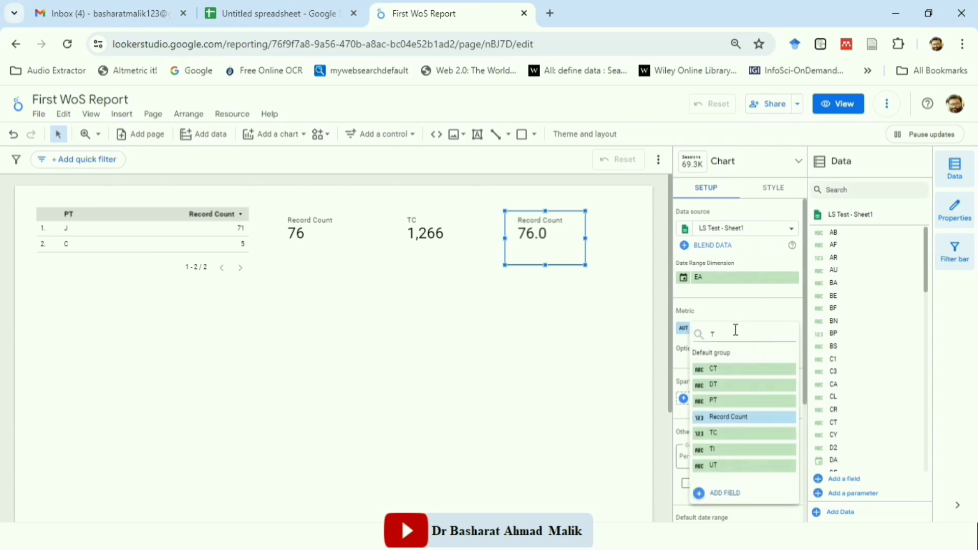
text(NR)
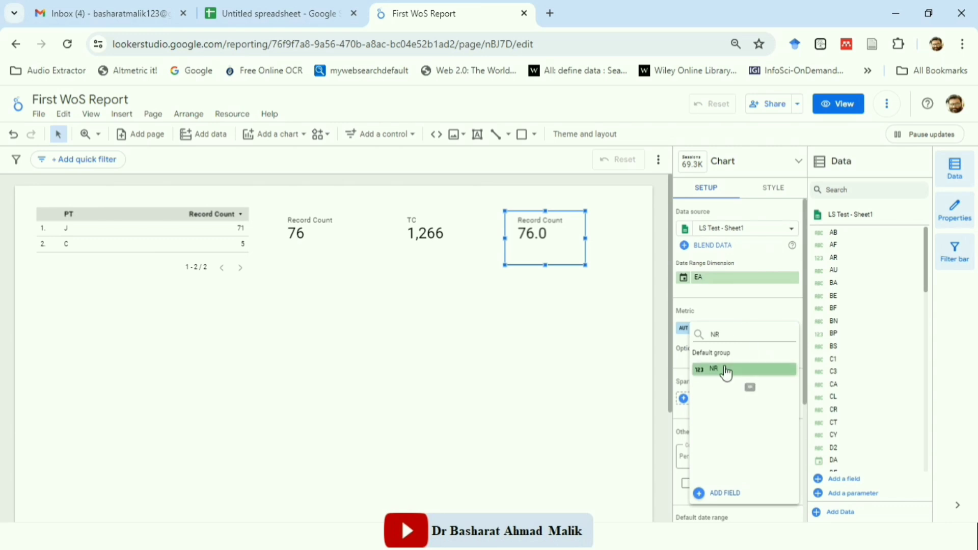
click(727, 377)
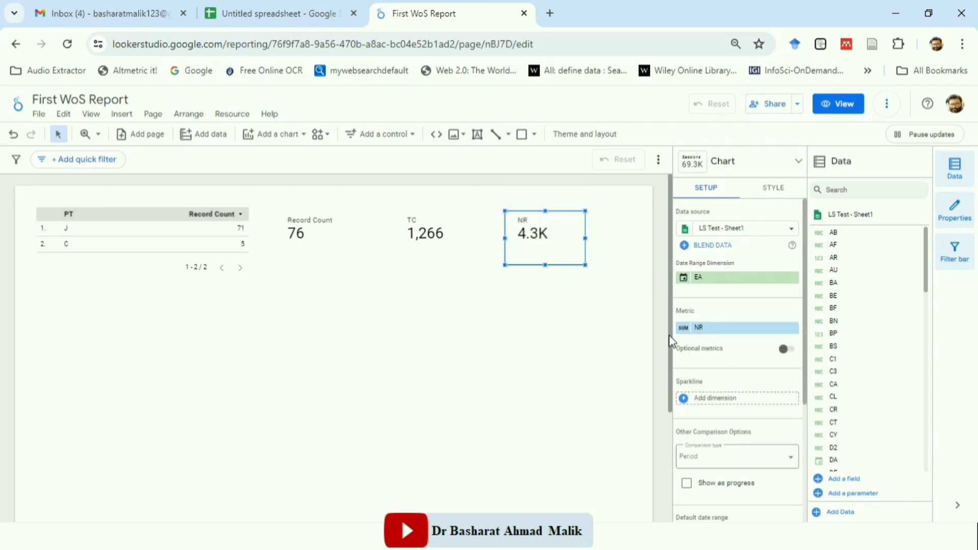
Apply the custom number format #,##0 to the NR scorecard's metric and shorten the scorecard's frame
click(683, 329)
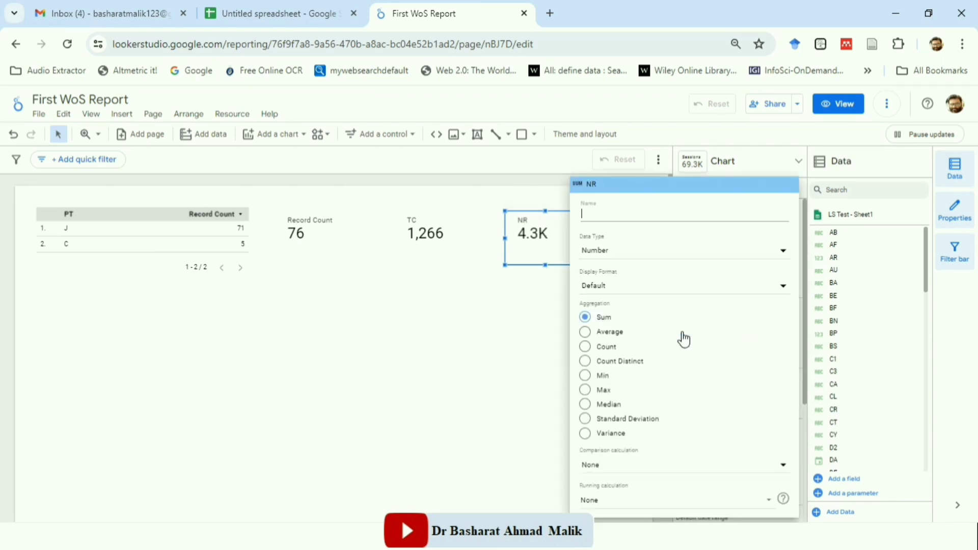
click(652, 284)
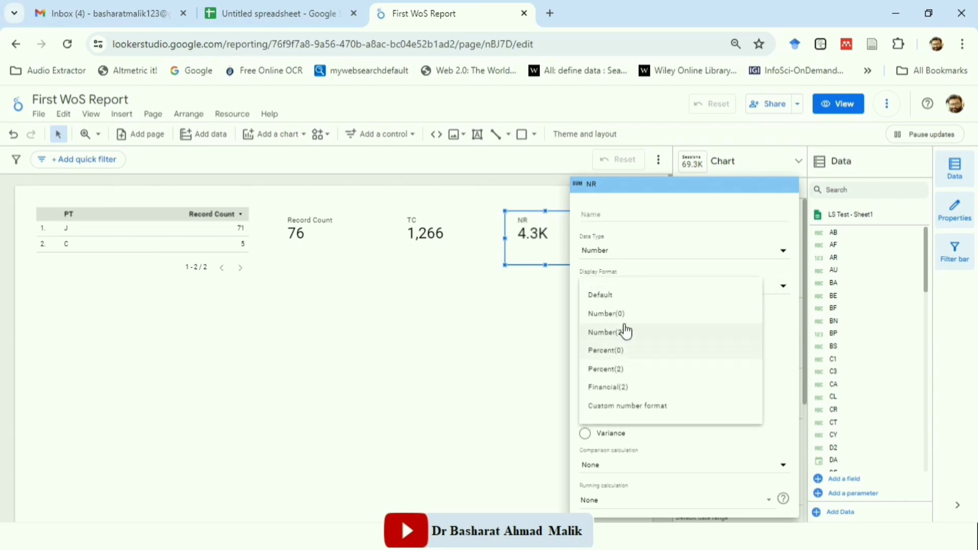
click(621, 416)
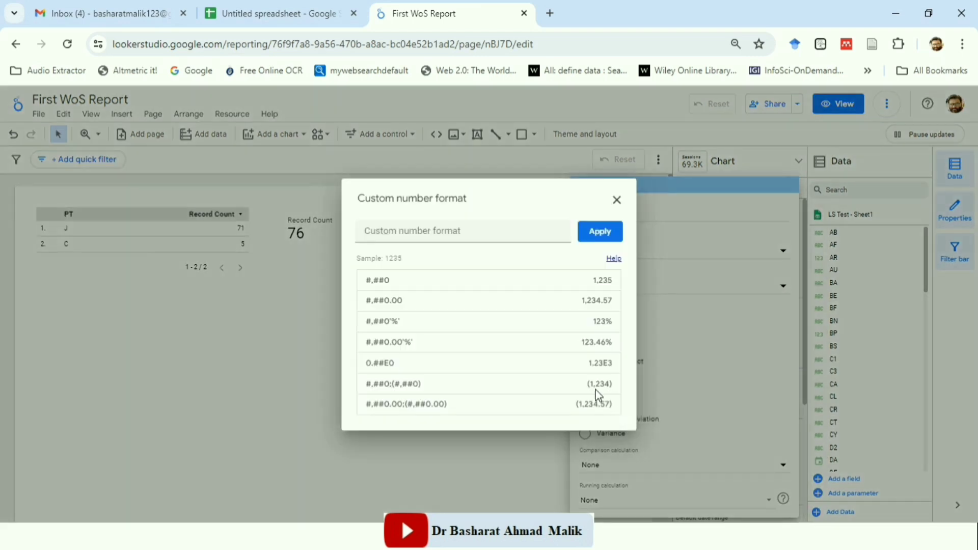
click(542, 281)
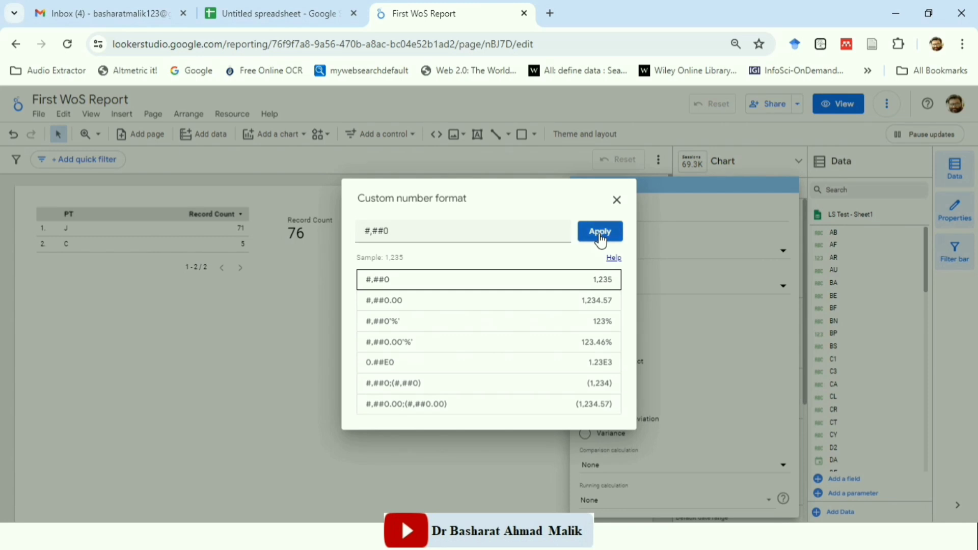
click(599, 235)
click(538, 316)
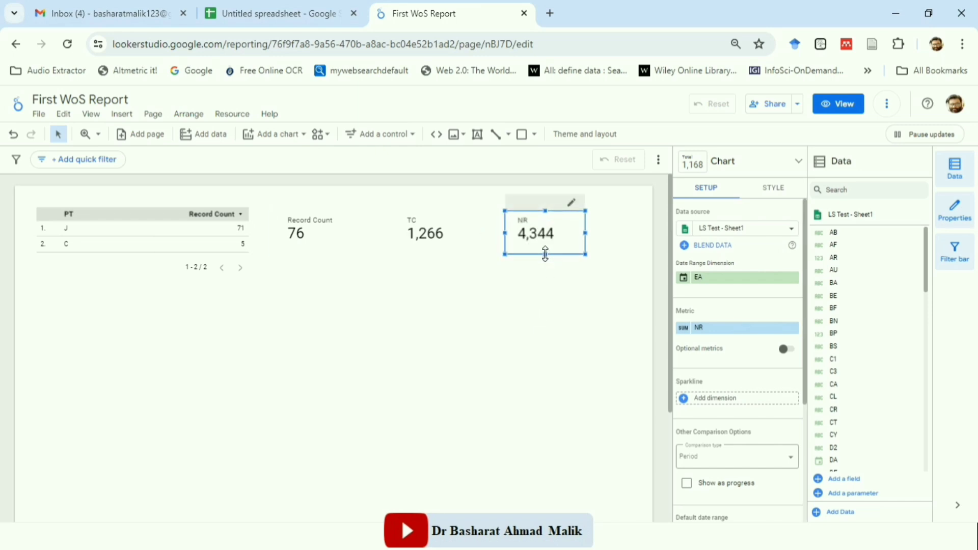
click(559, 304)
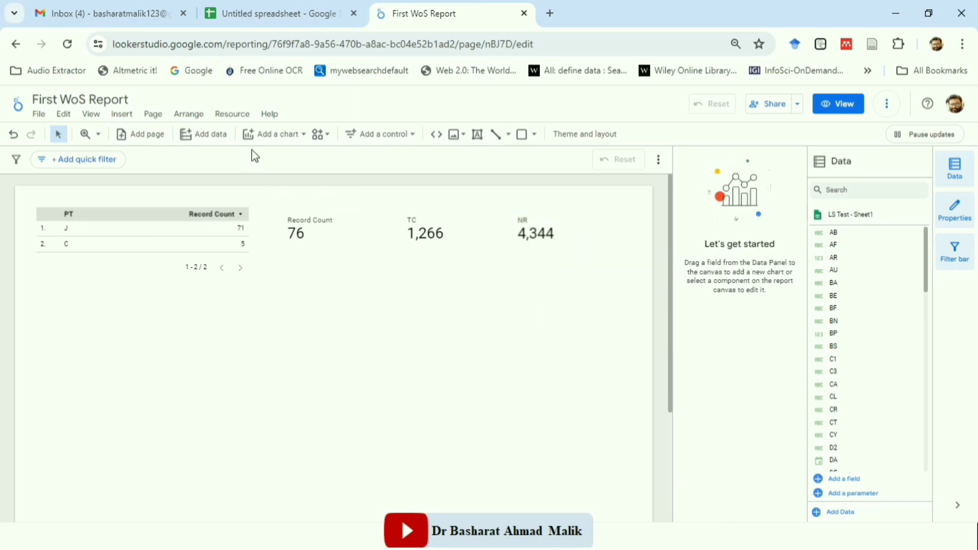
Draw a column chart below the PT table, extending to under the Record Count scorecard
click(303, 135)
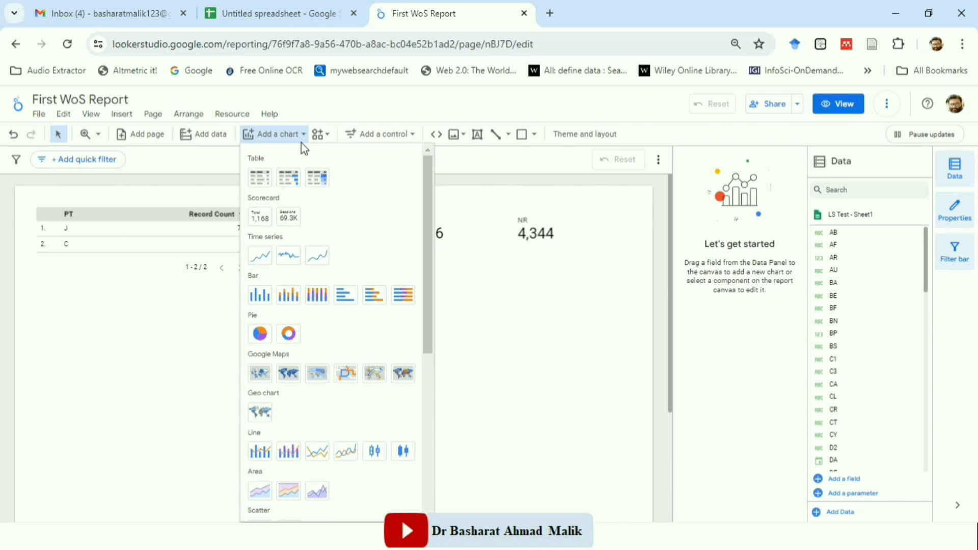
click(259, 295)
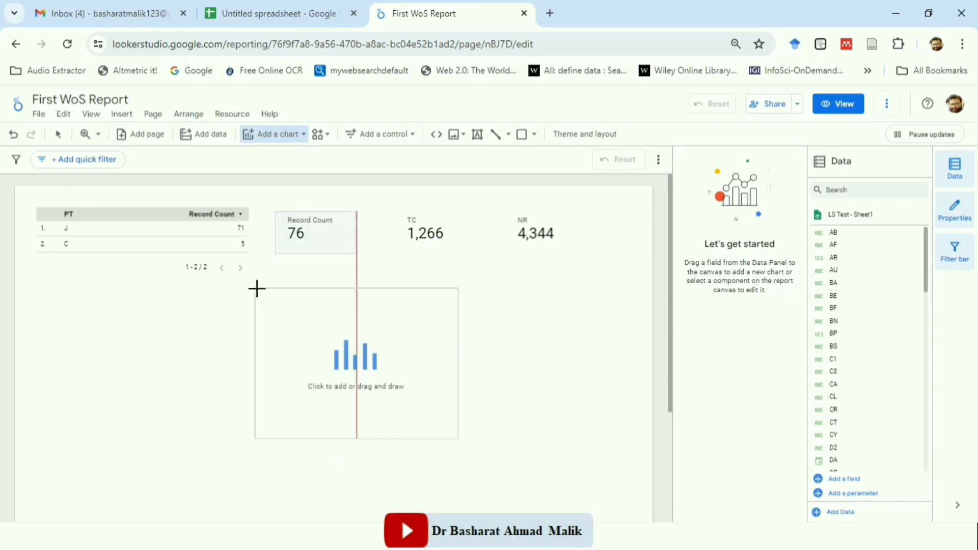
mouse_move(50, 291)
mouse_down()
mouse_move(213, 411)
mouse_move(354, 467)
mouse_move(332, 467)
mouse_move(334, 475)
mouse_up()
key(Escape)
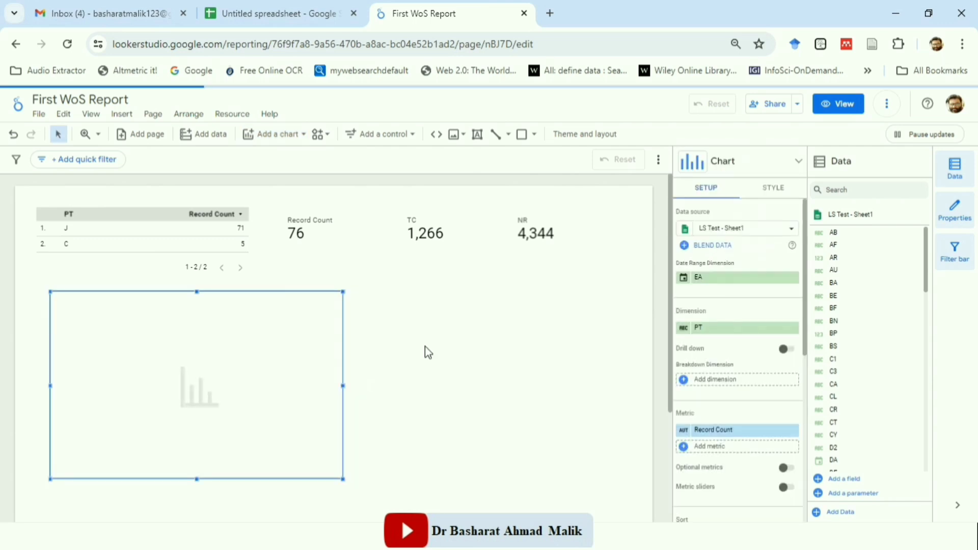
Set DT as the column chart's dimension and widen the chart so the document type labels fit
click(863, 192)
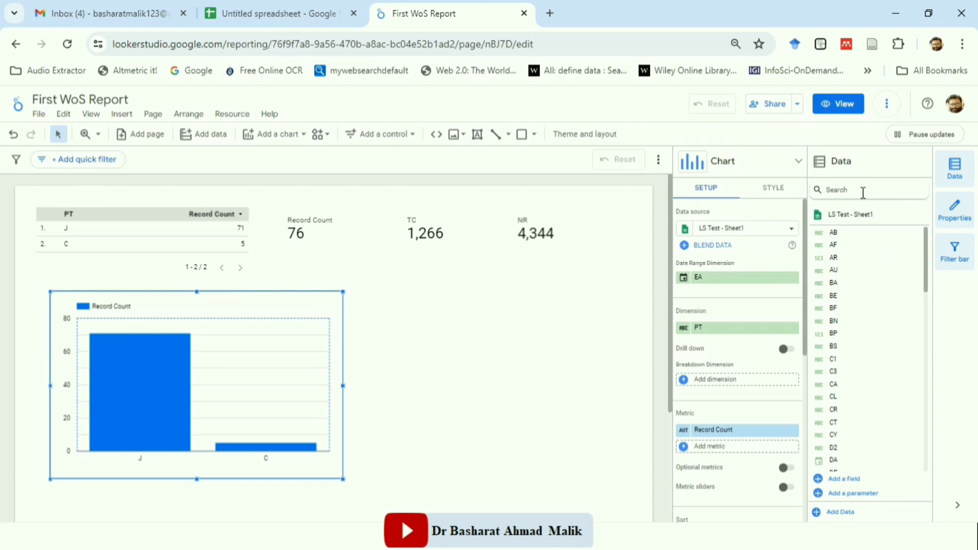
text(DT)
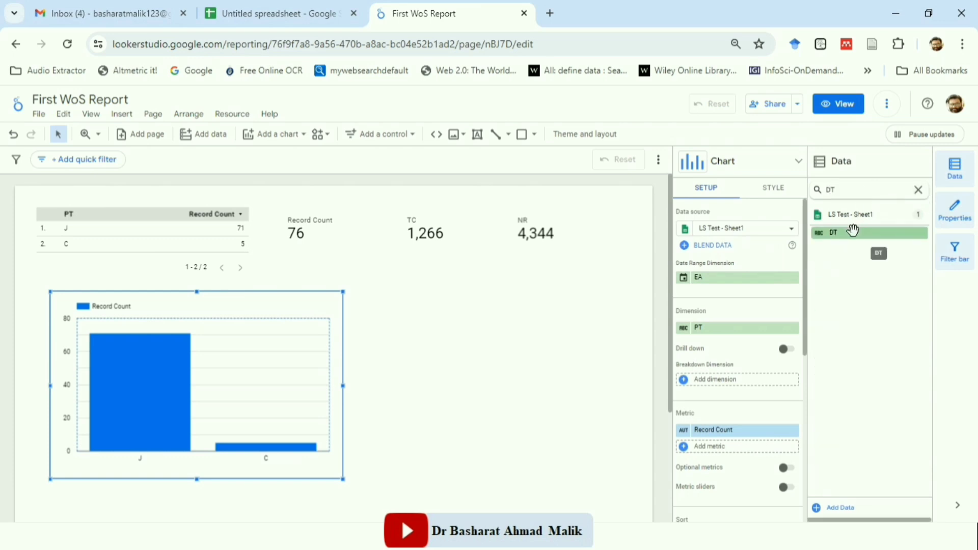
drag(851, 230, 732, 334)
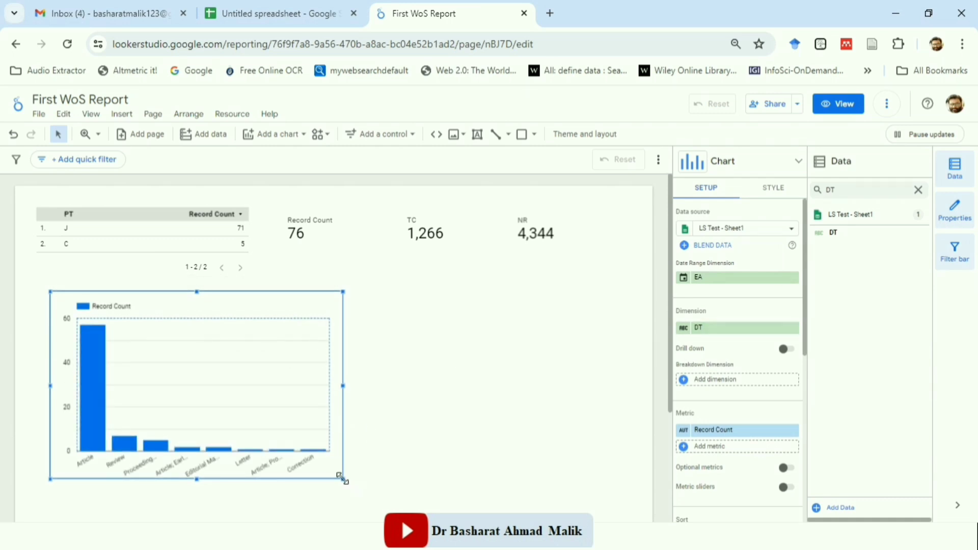
drag(343, 479, 420, 486)
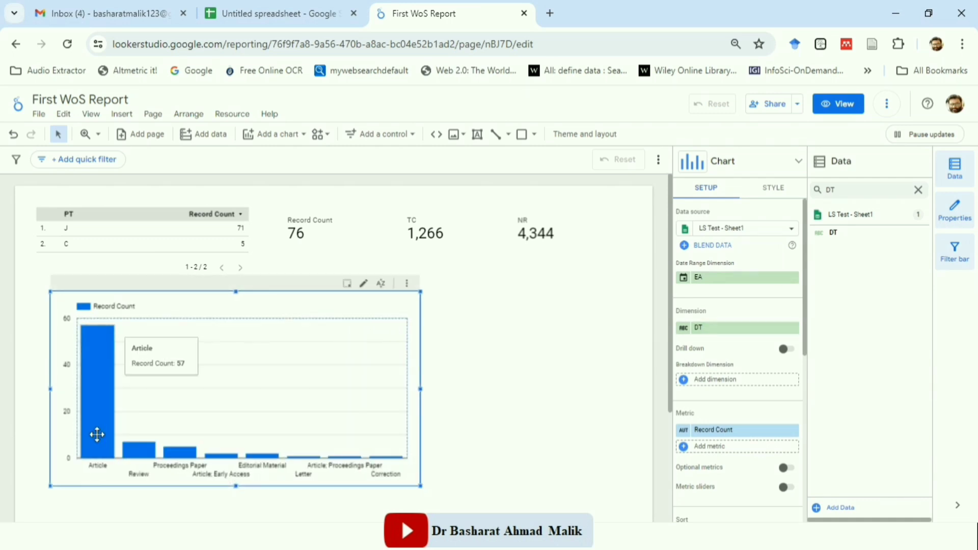
Move the DT column chart across so it sits roughly centred on the page below the table and scorecards
click(514, 400)
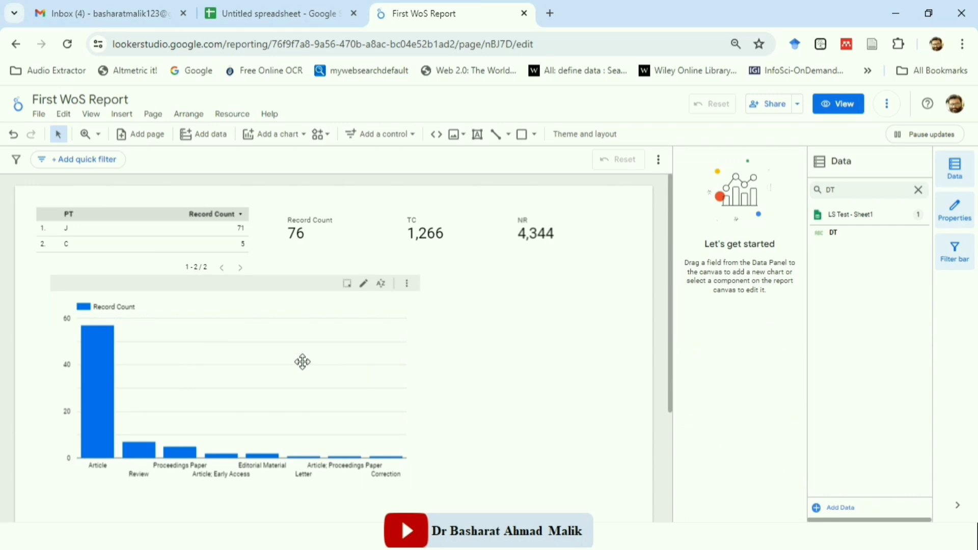
drag(315, 359, 413, 360)
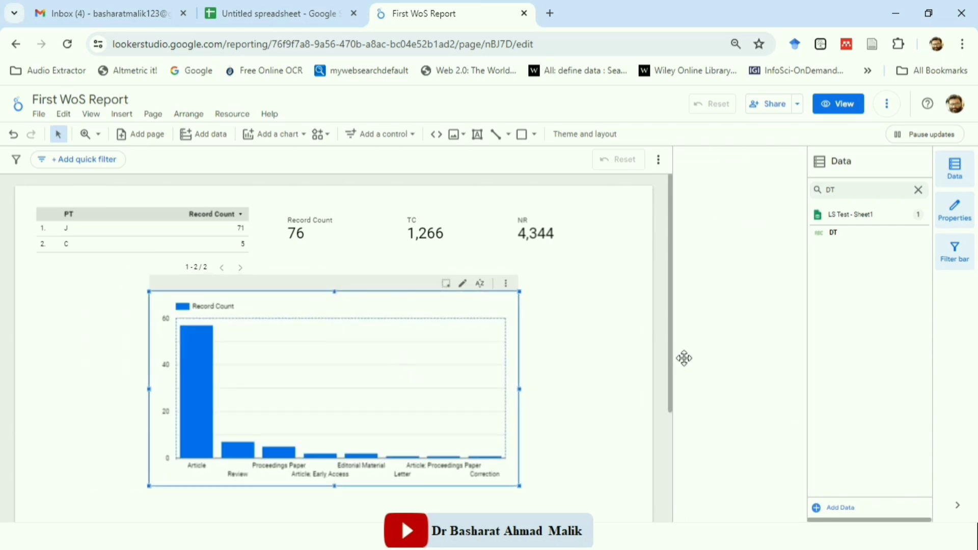
click(667, 269)
Draw a pie chart in the empty area below the DT column chart
scroll(317, 283, down, 3)
click(319, 255)
scroll(262, 406, down, 1)
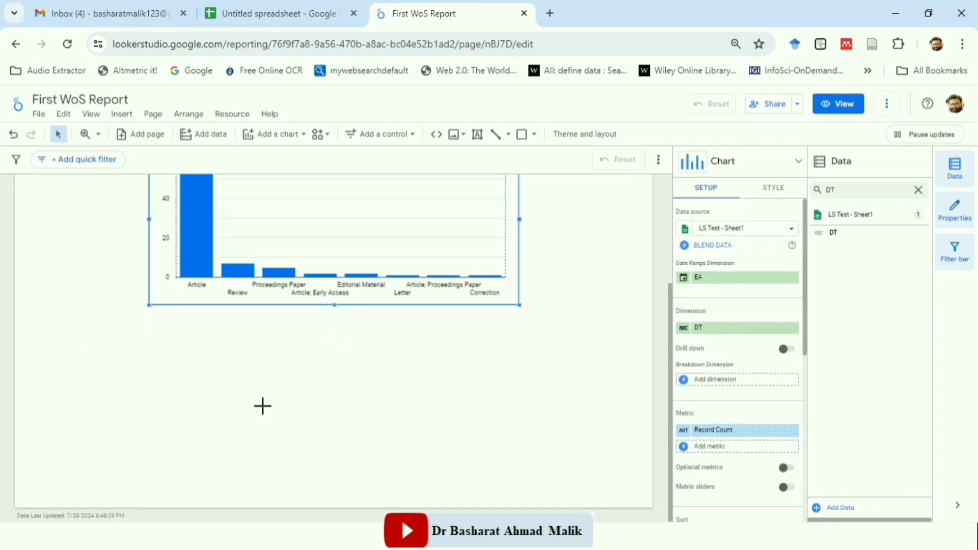
click(181, 326)
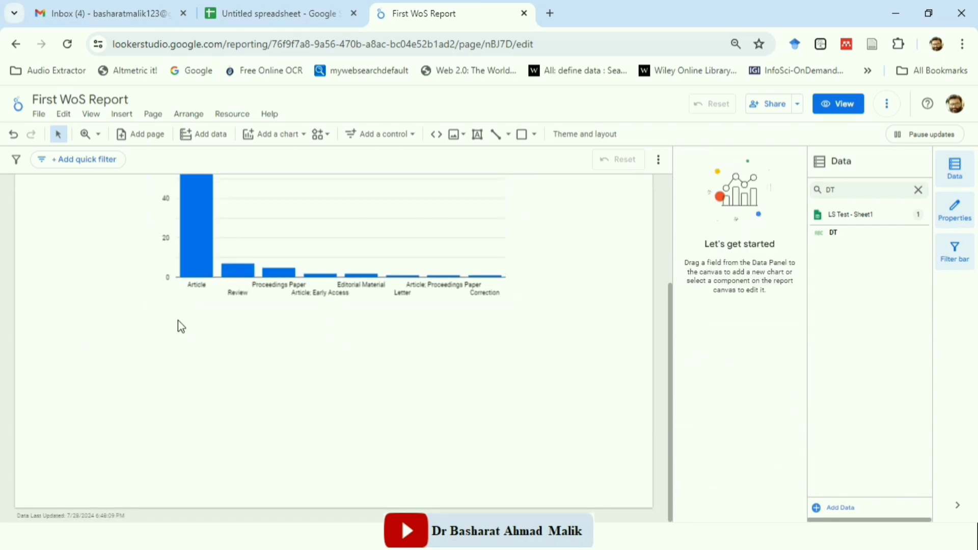
click(305, 135)
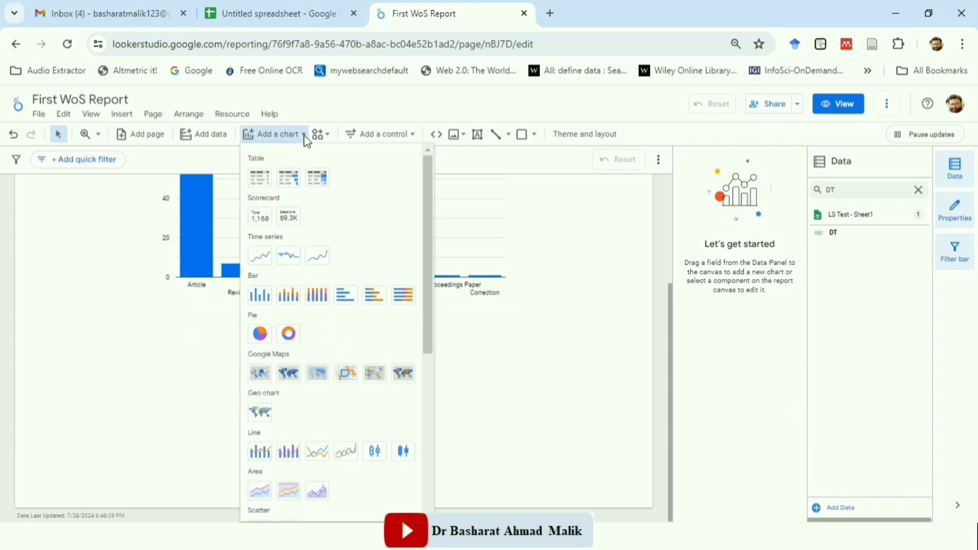
click(259, 336)
drag(91, 349, 316, 506)
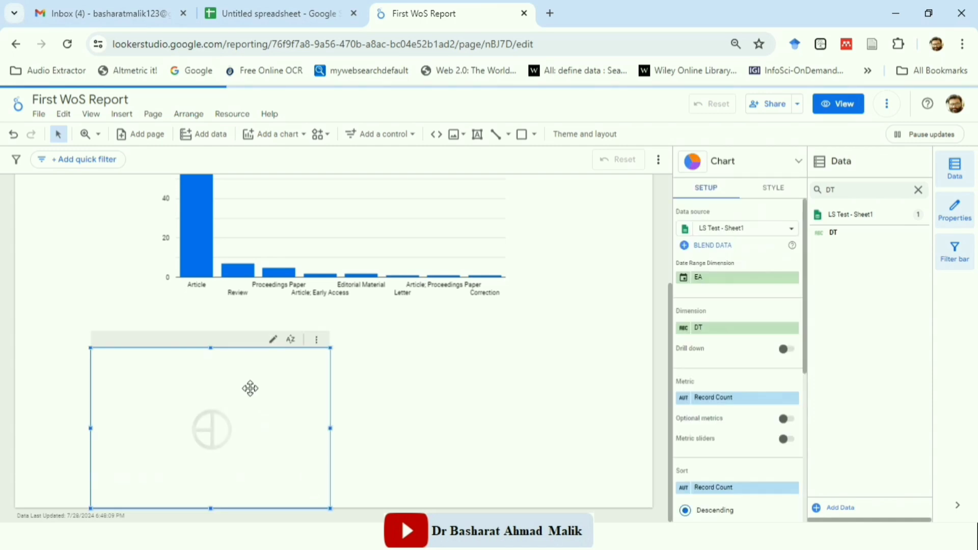
Centre the pie chart beneath the column chart and widen its frame slightly
drag(256, 386, 364, 372)
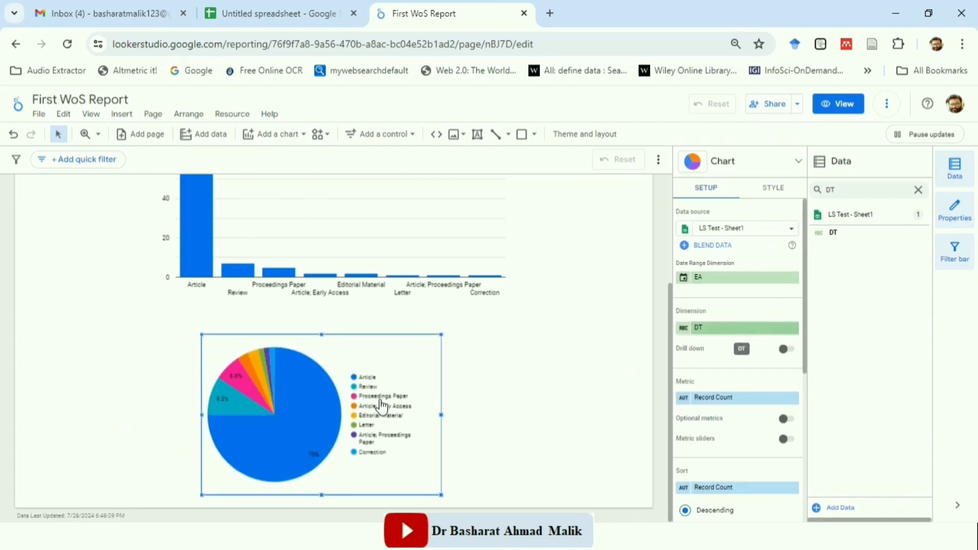
drag(442, 416, 467, 416)
click(657, 301)
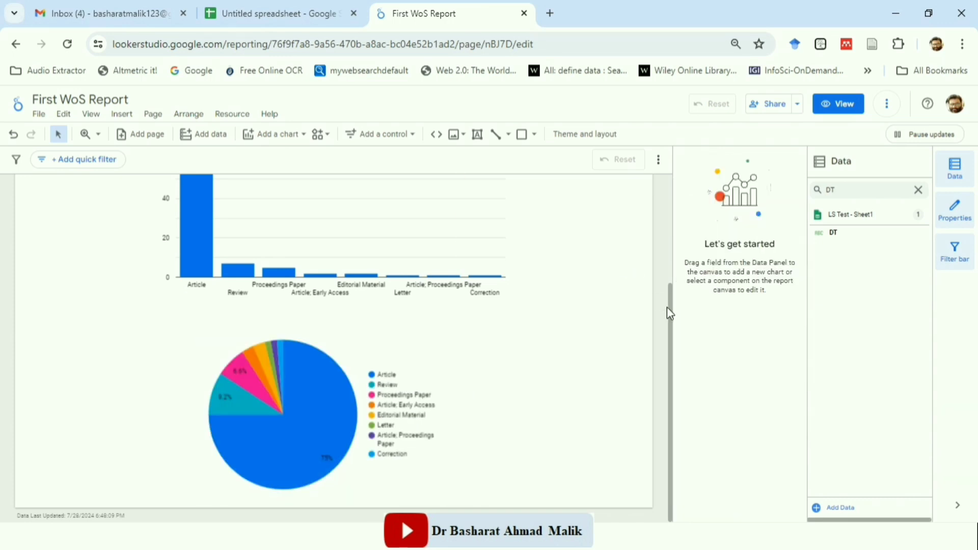
Add a second page to the report and name the two pages P1 and P2
scroll(670, 316, up, 3)
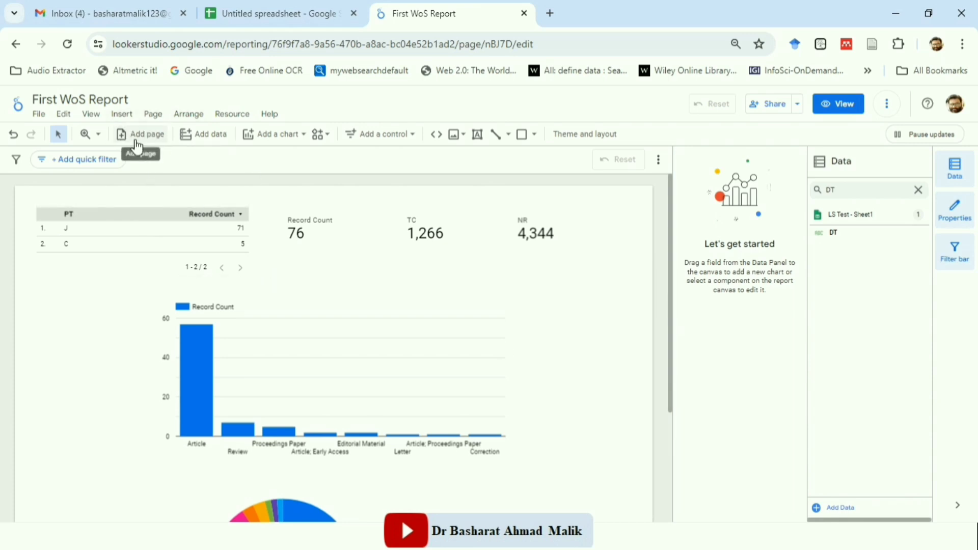
click(152, 141)
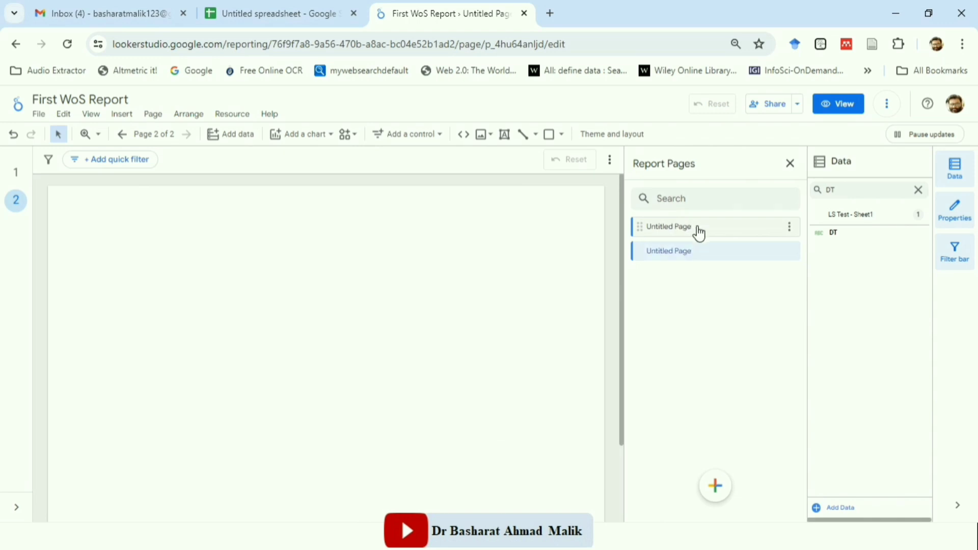
click(689, 226)
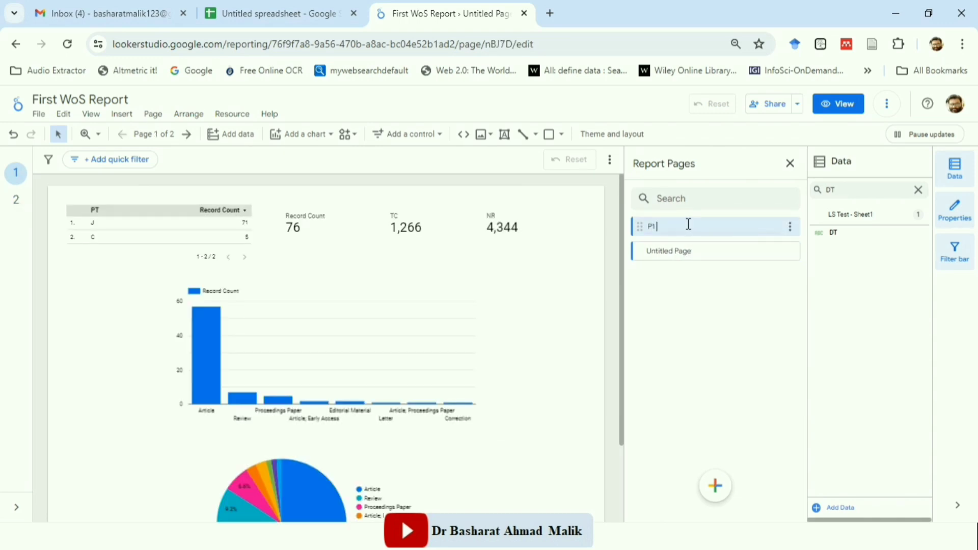
click(691, 254)
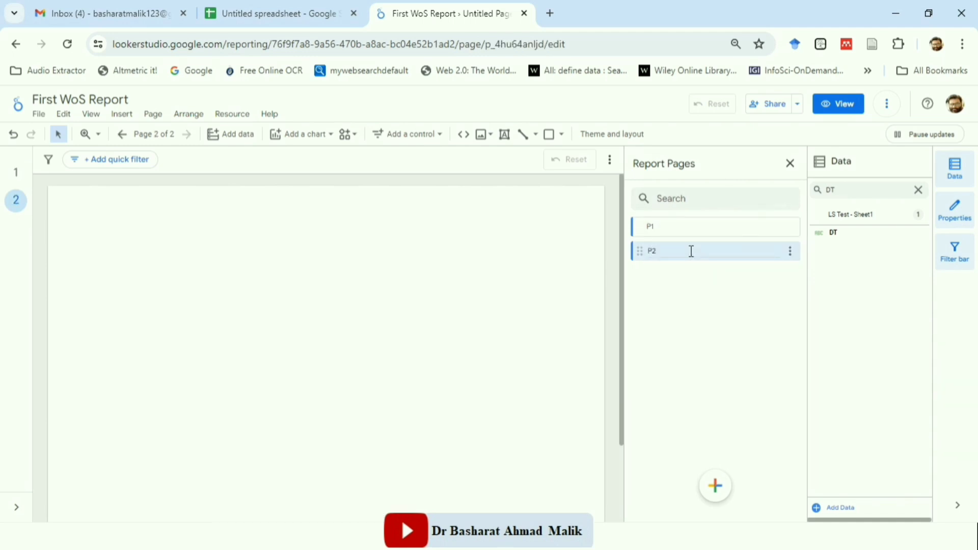
click(692, 251)
click(447, 247)
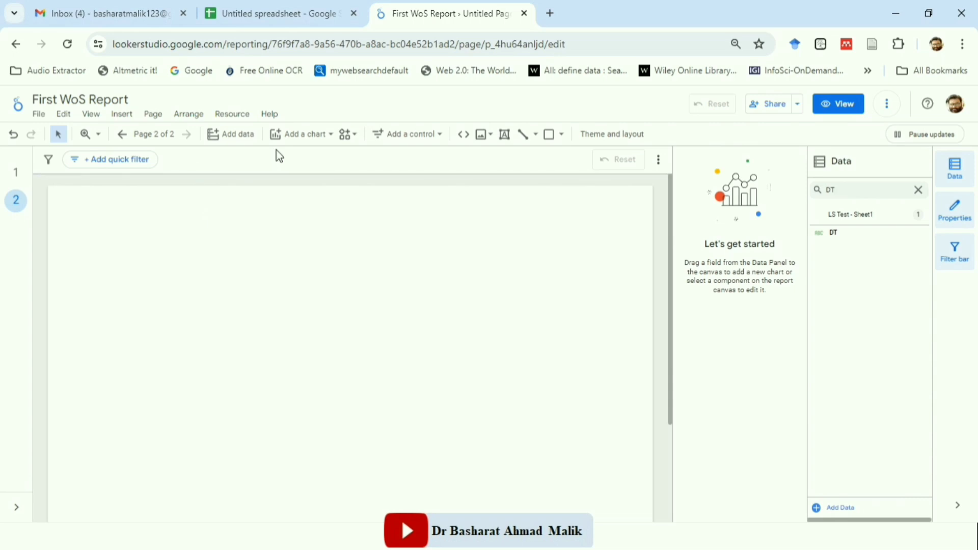
Draw a donut chart in the upper middle of the second page
click(333, 135)
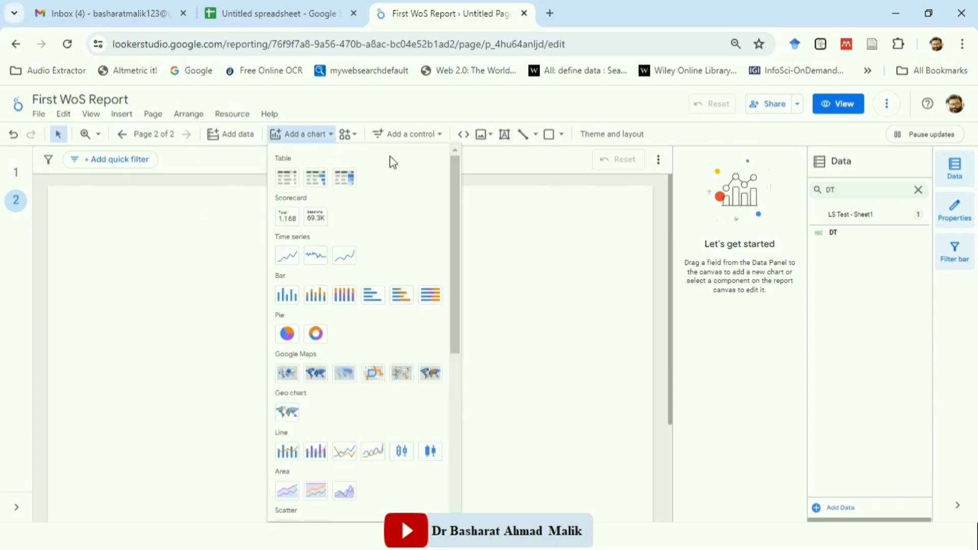
drag(454, 197, 453, 236)
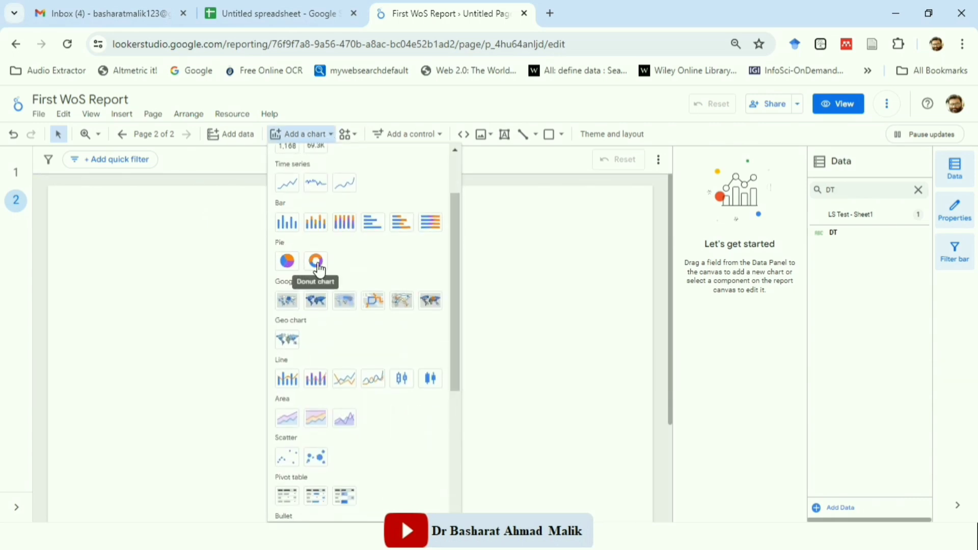
click(316, 261)
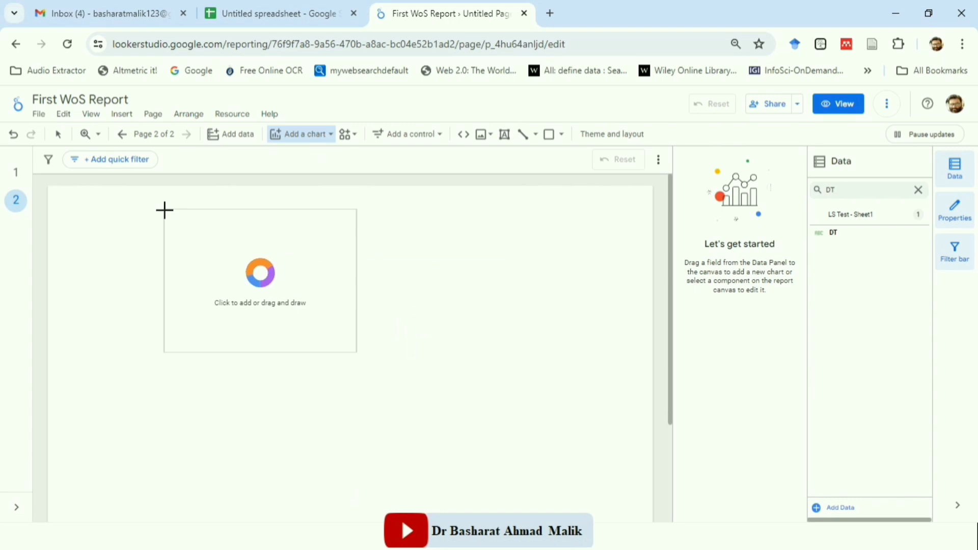
mouse_move(205, 207)
mouse_down()
mouse_move(496, 384)
mouse_move(485, 411)
mouse_up()
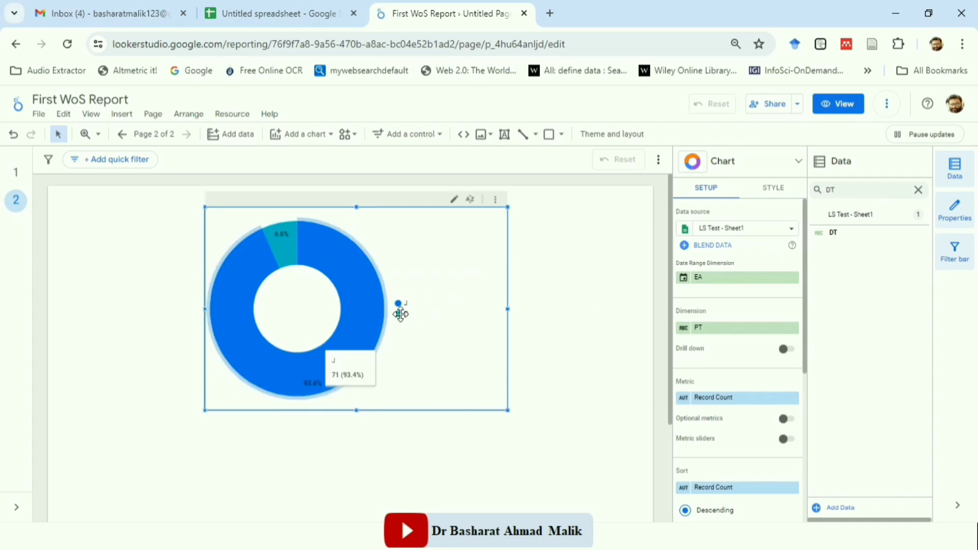
click(555, 335)
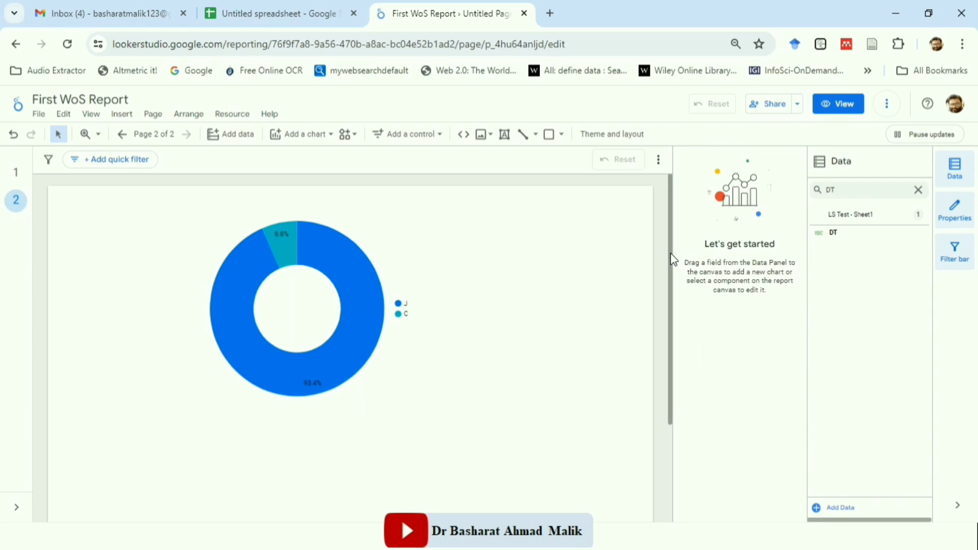
Draw a second donut chart of about the same width below the first one on the second page
drag(671, 259, 675, 333)
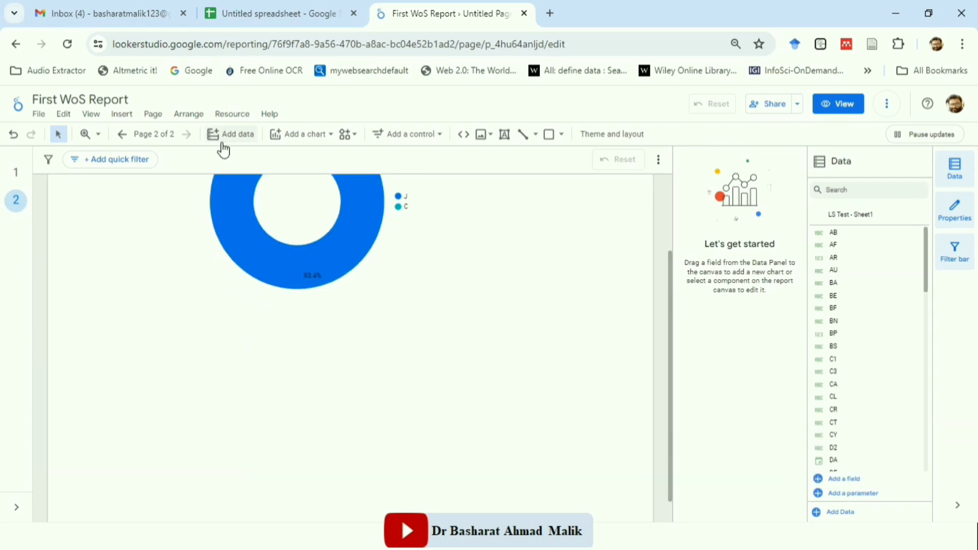
click(333, 147)
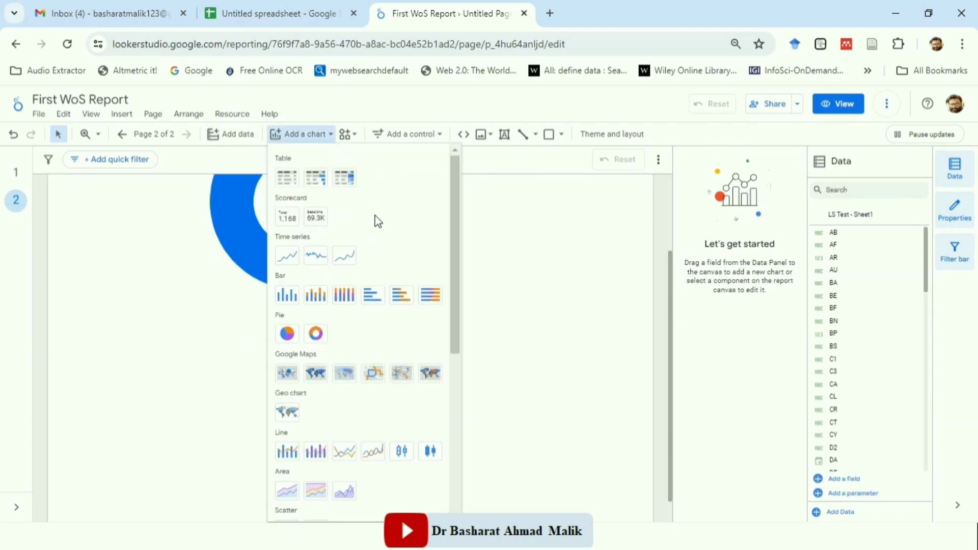
mouse_move(456, 341)
mouse_down()
mouse_move(459, 351)
mouse_move(456, 321)
mouse_up()
click(316, 331)
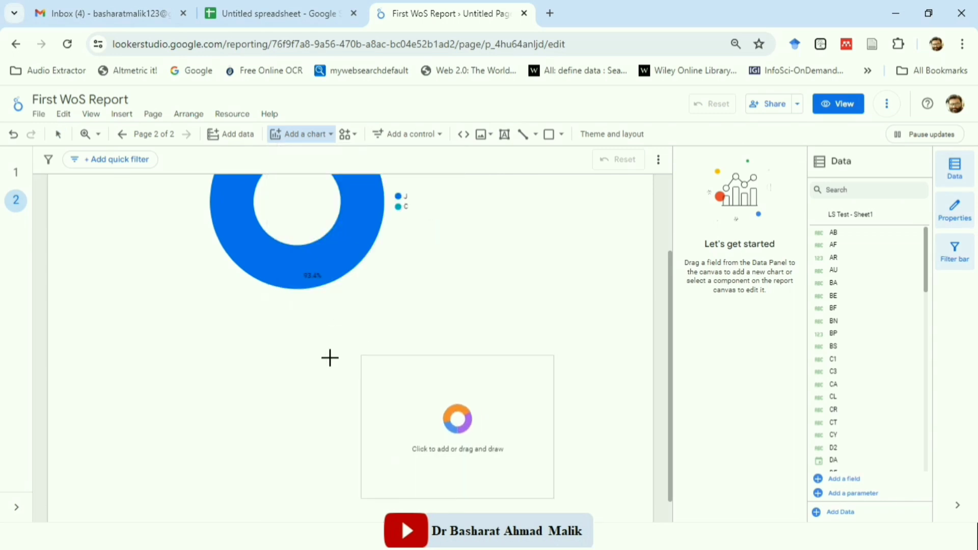
drag(211, 318, 495, 493)
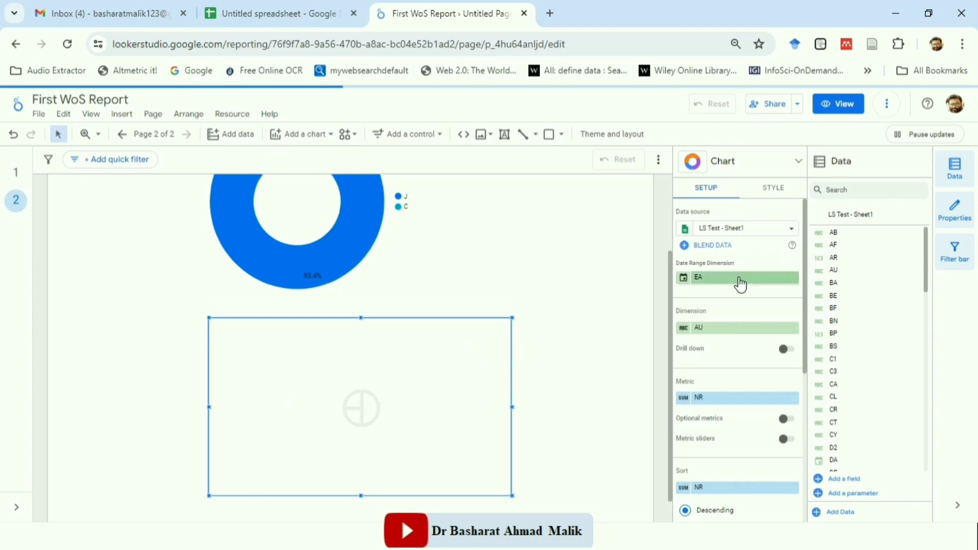
Set SO as the lower donut chart's dimension and enlarge the chart in width and height for its legend
click(726, 338)
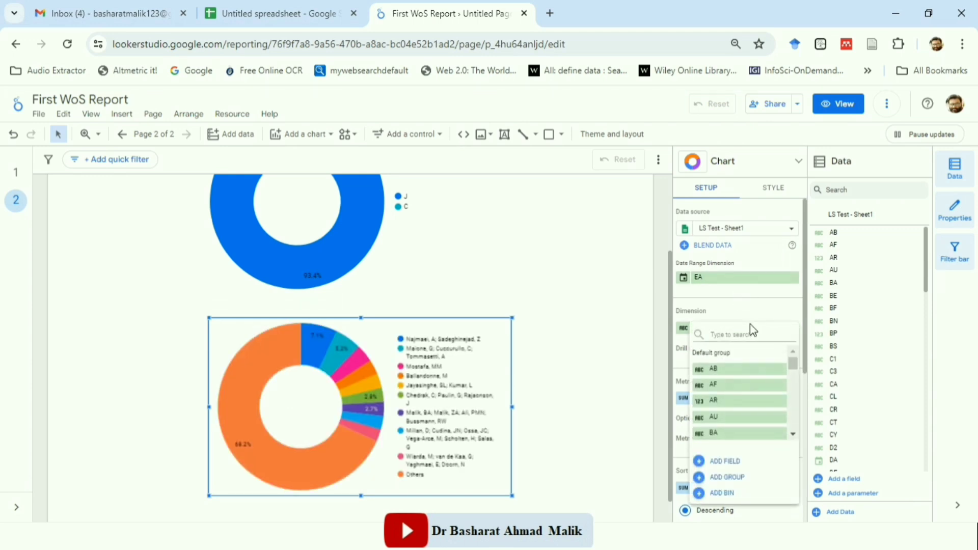
text(S)
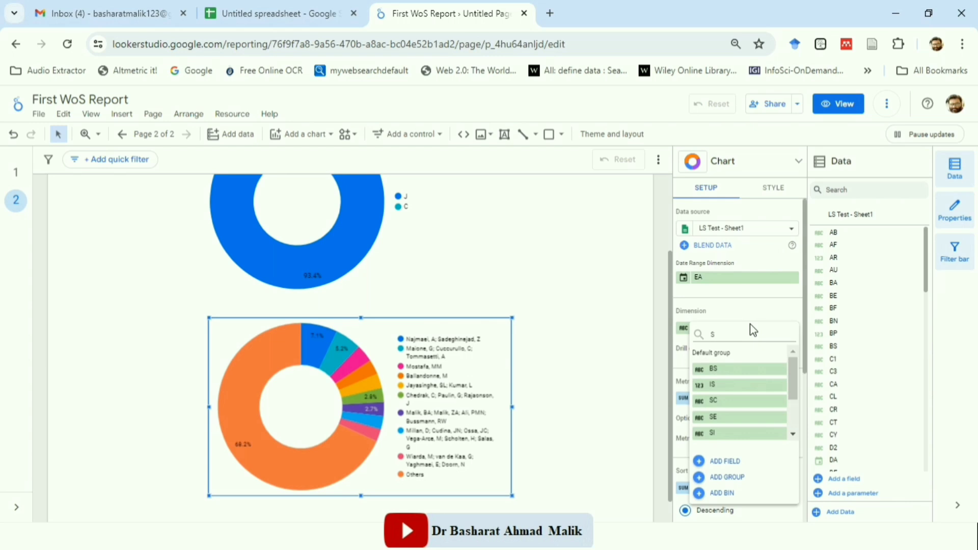
text(O)
click(731, 369)
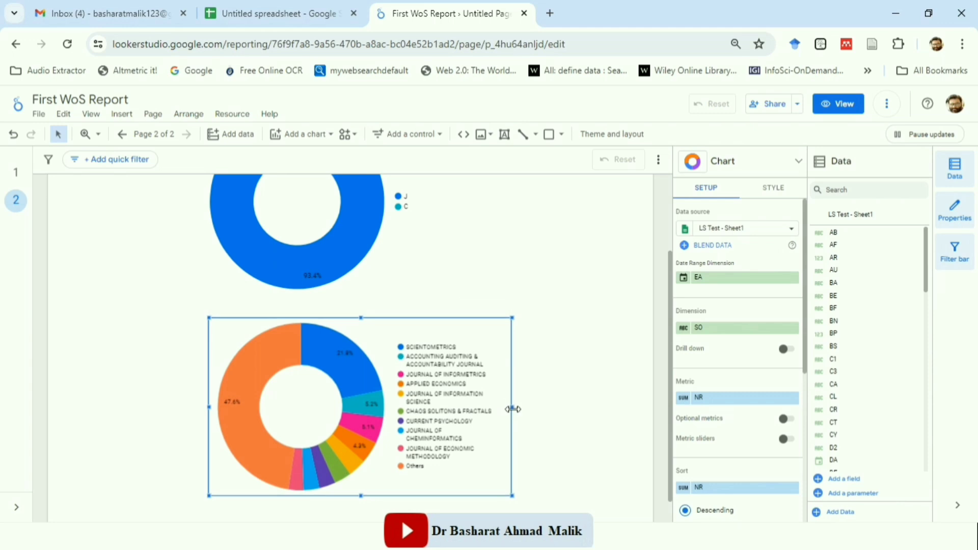
drag(512, 407, 570, 426)
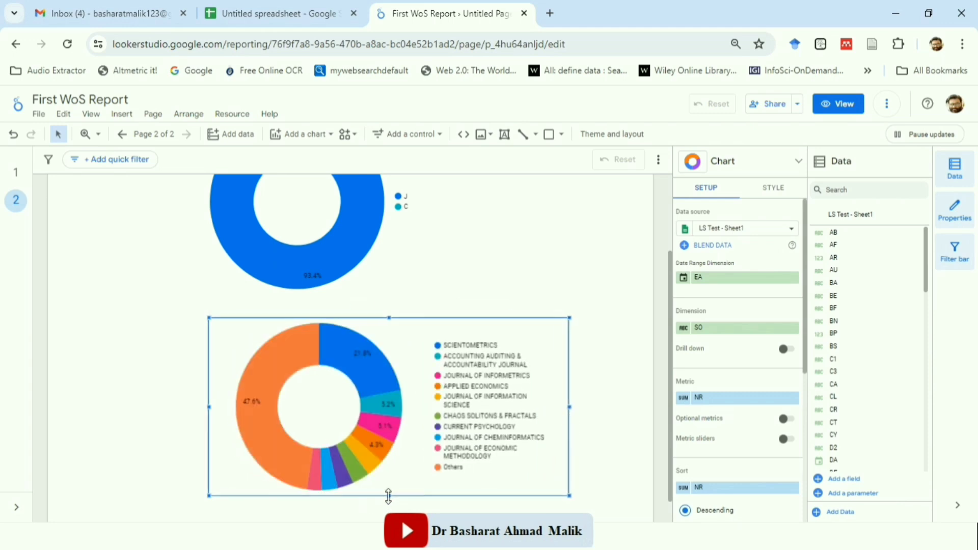
drag(388, 498, 390, 512)
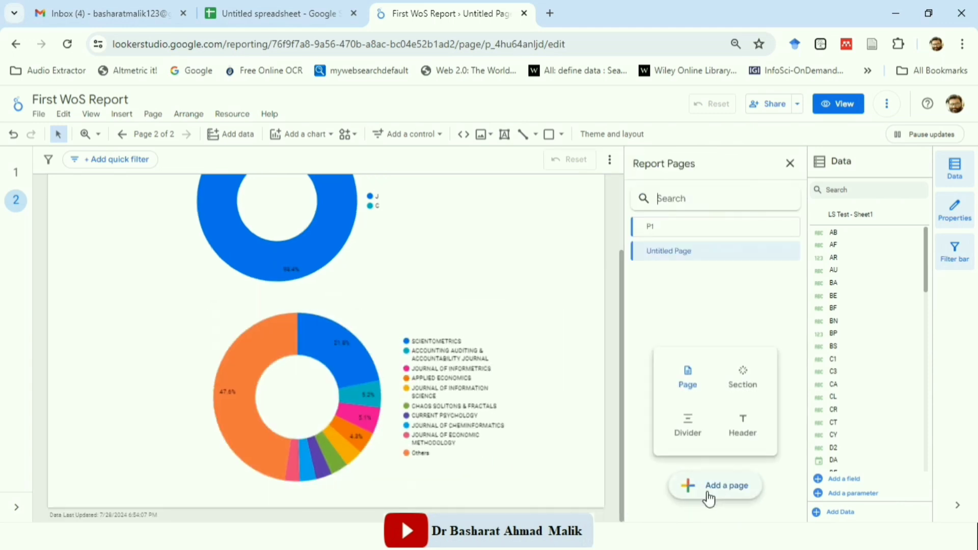
Add a third page to the report and rename the second page P2
click(723, 494)
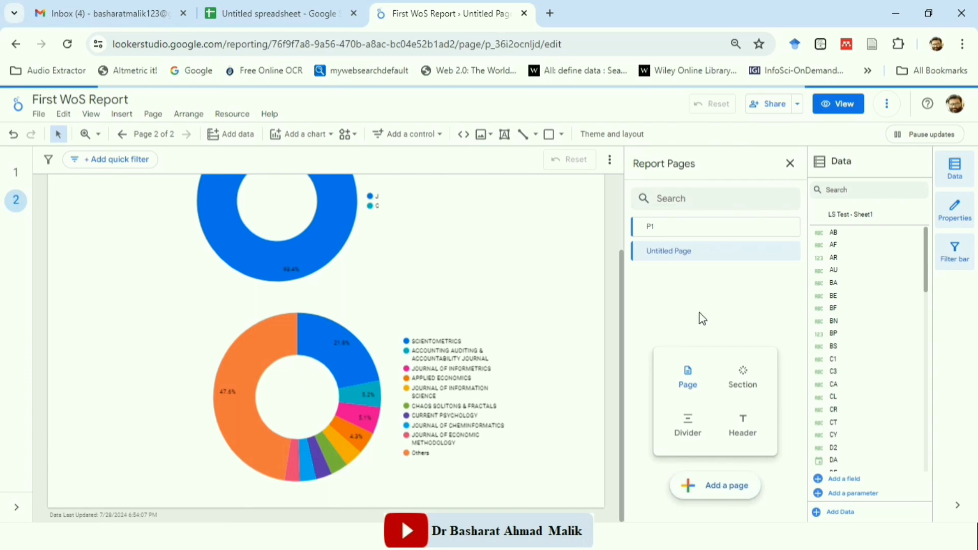
click(696, 257)
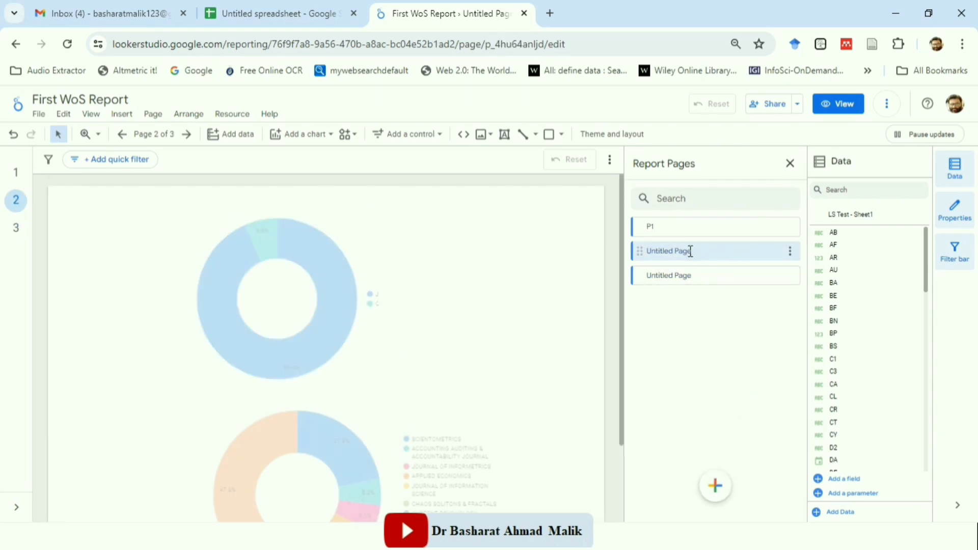
key(BackSpace)
key(BackSpace)
key(BackSpace)
key(BackSpace)
key(BackSpace)
key(BackSpace)
key(BackSpace)
key(BackSpace)
key(BackSpace)
key(BackSpace)
key(BackSpace)
key(BackSpace)
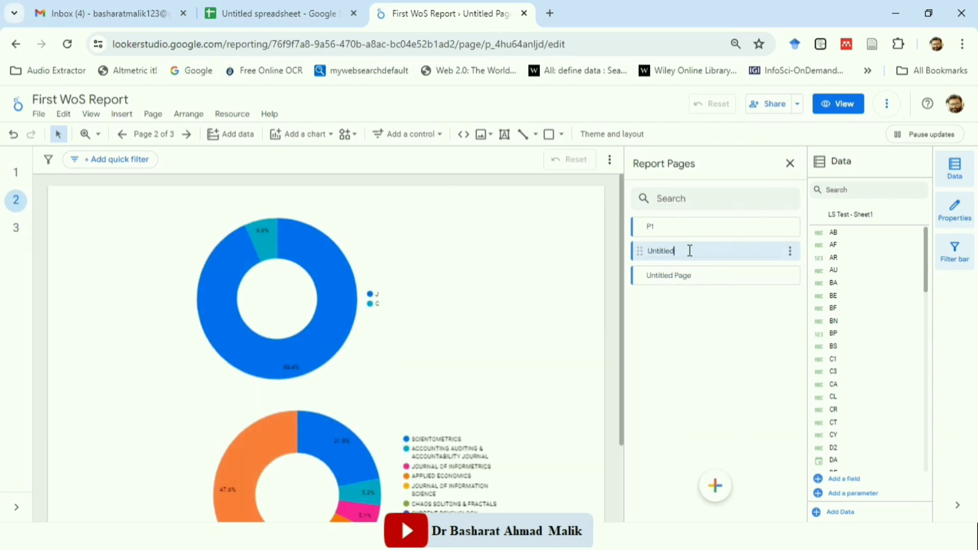
text(P2)
Rename the report's third page P3
click(692, 279)
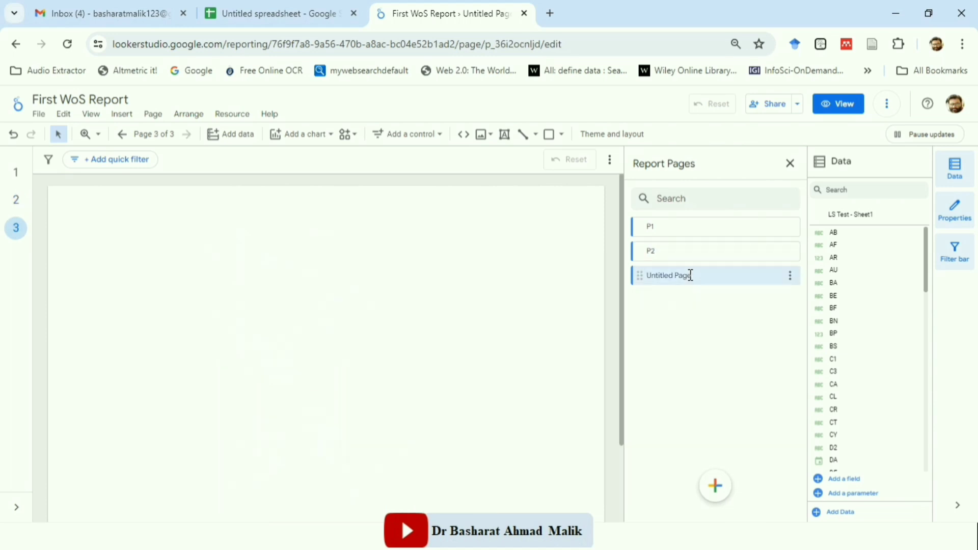
key(BackSpace)
key(BackSpace)
key(BackSpace)
key(BackSpace)
key(BackSpace)
key(BackSpace)
key(BackSpace)
key(BackSpace)
key(BackSpace)
key(BackSpace)
key(BackSpace)
key(BackSpace)
key(BackSpace)
text(P3)
key(Return)
Draw a large stacked combo chart in the middle of the empty third page
click(202, 220)
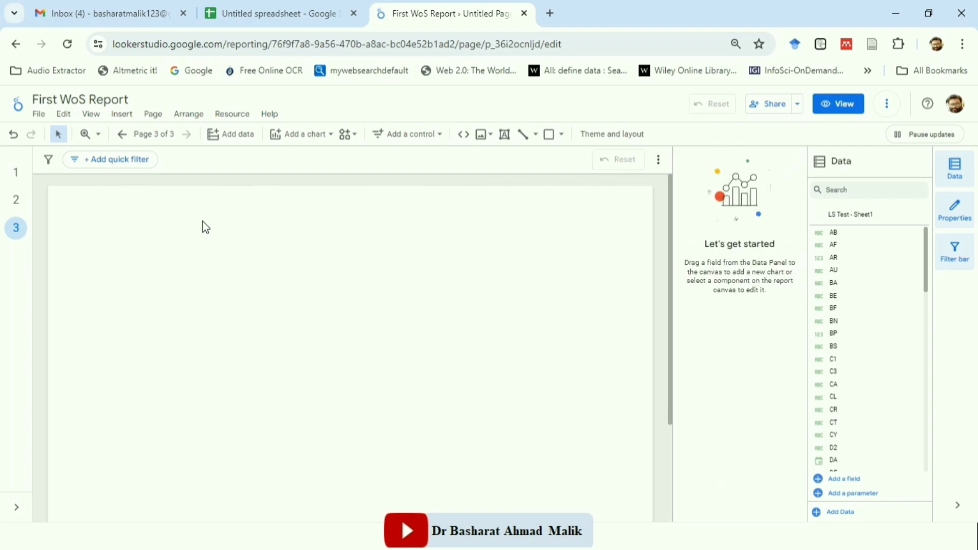
click(330, 143)
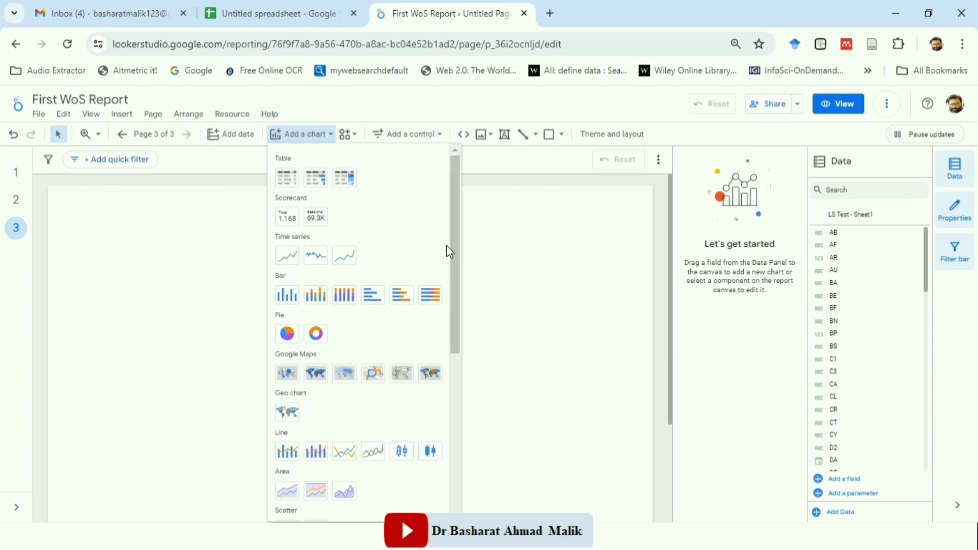
drag(457, 249, 457, 275)
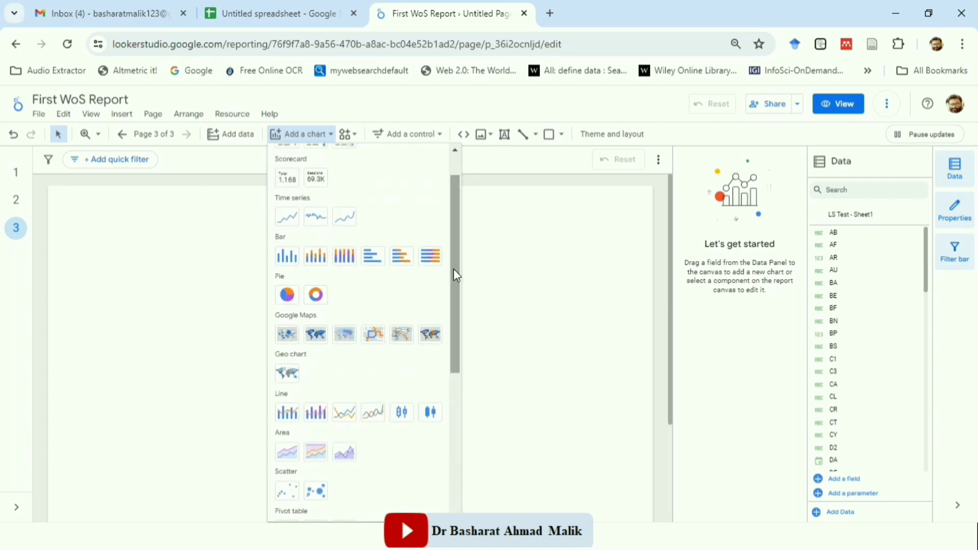
click(315, 412)
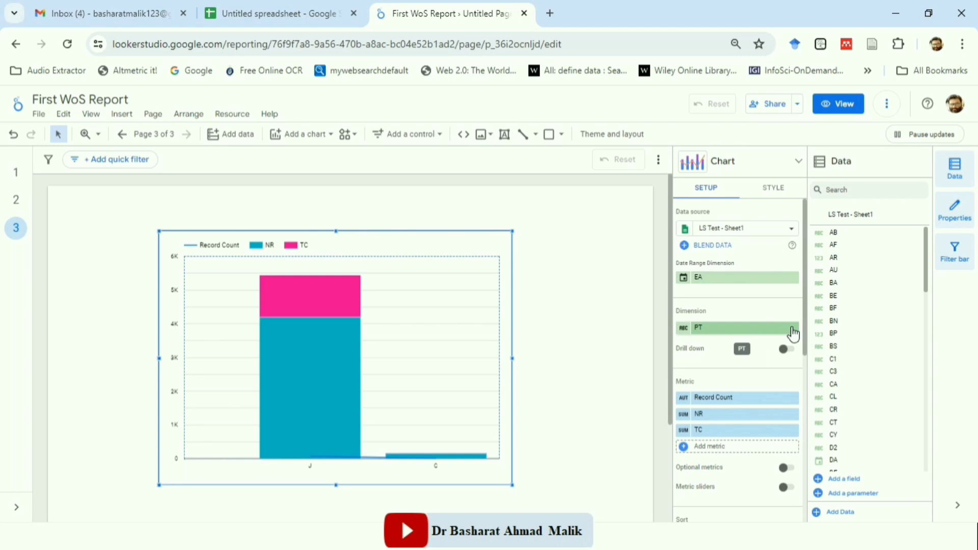
Set DT as the dimension of the stacked combo chart on the third page
click(734, 330)
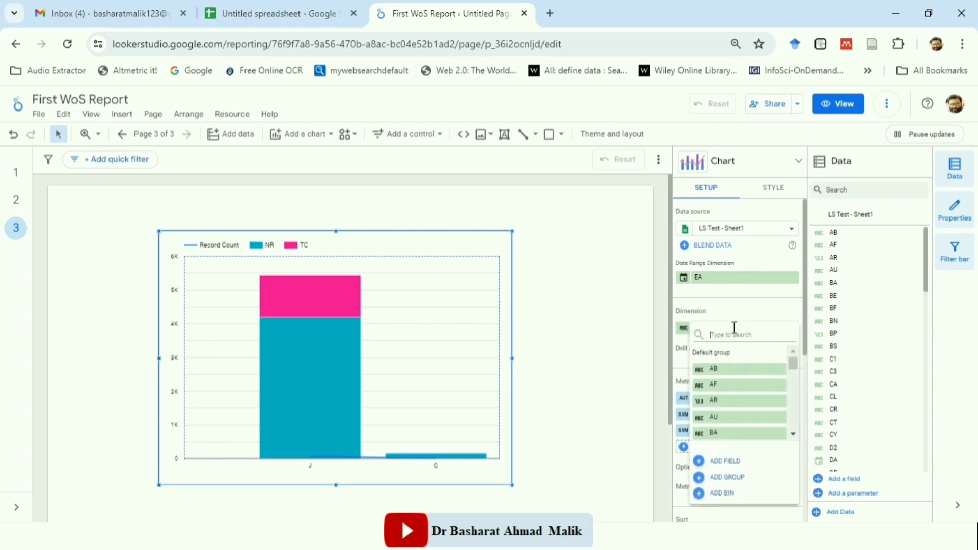
text(d)
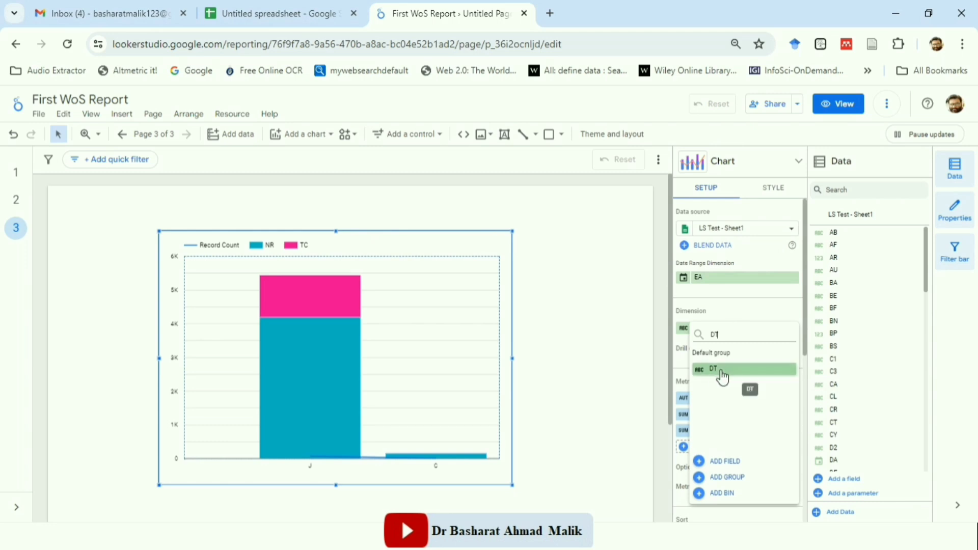
click(723, 370)
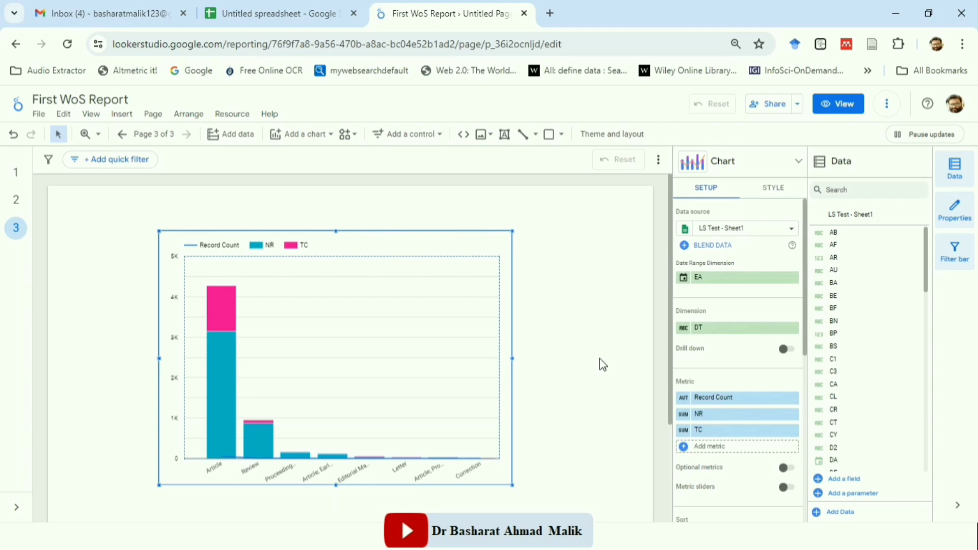
drag(810, 331, 810, 480)
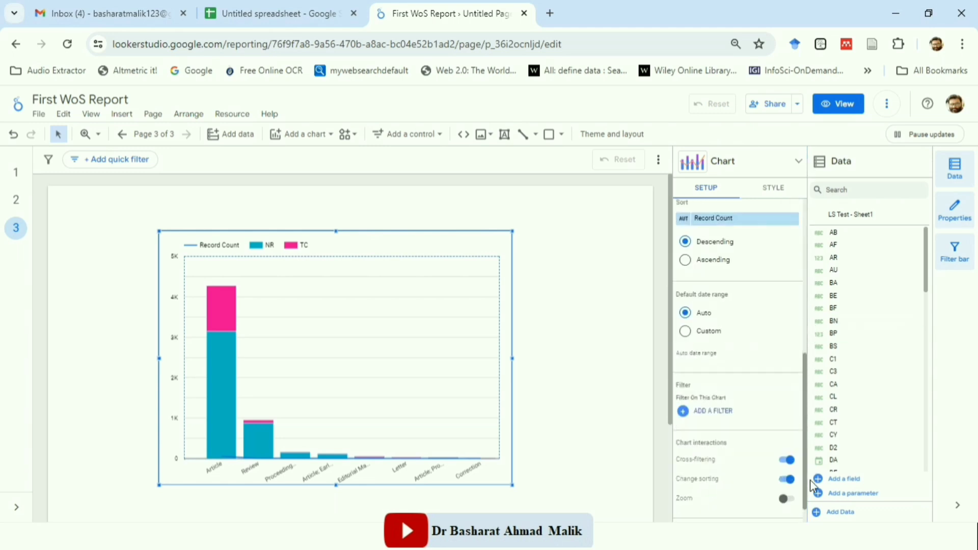
click(335, 135)
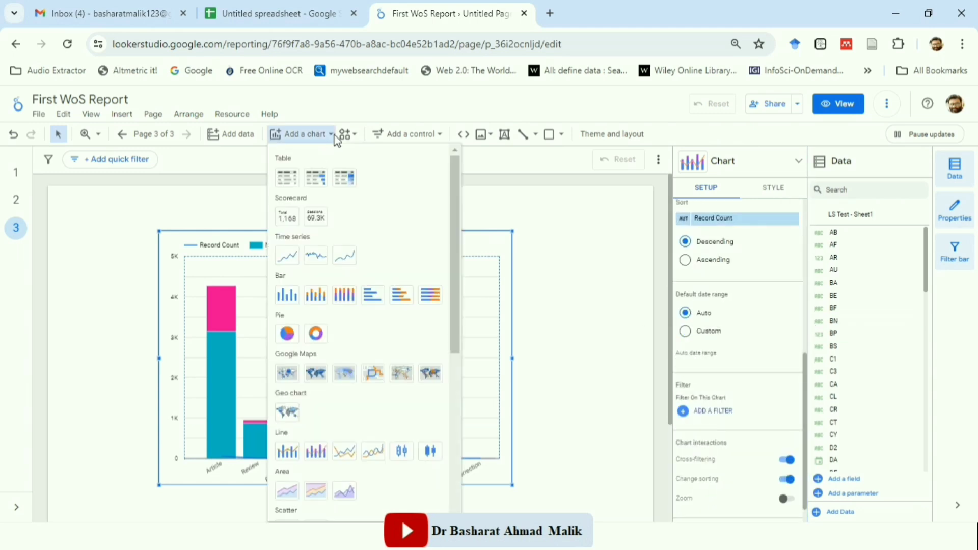
drag(453, 260, 451, 292)
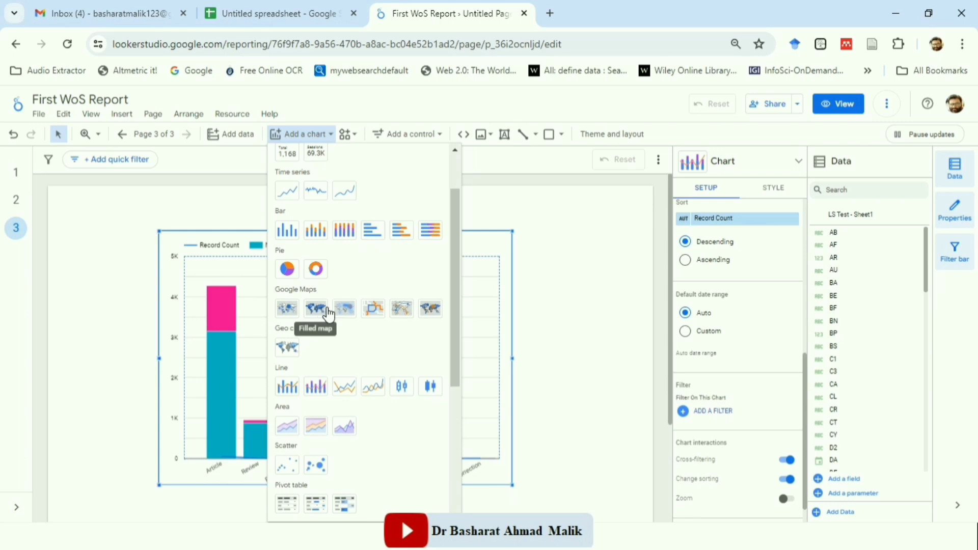
drag(455, 331, 454, 444)
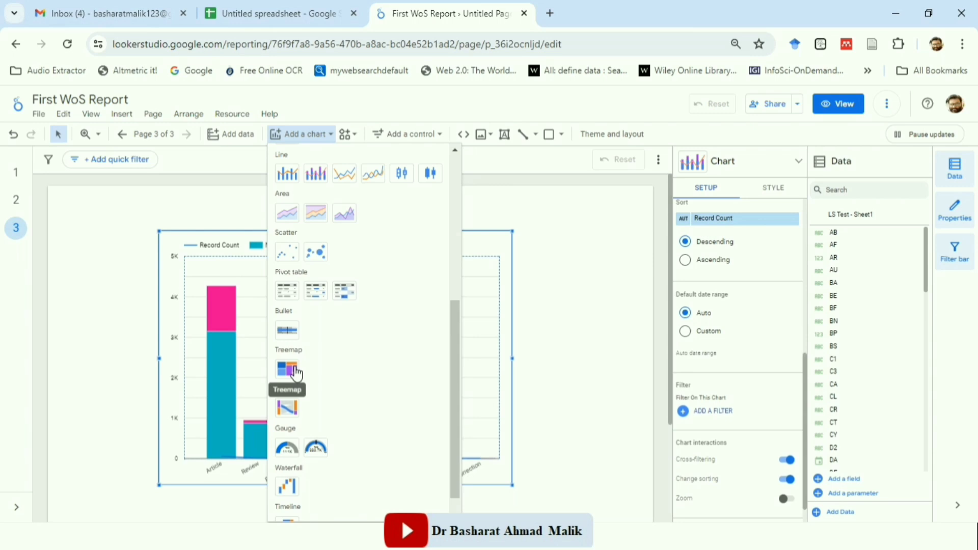
key(Escape)
click(613, 277)
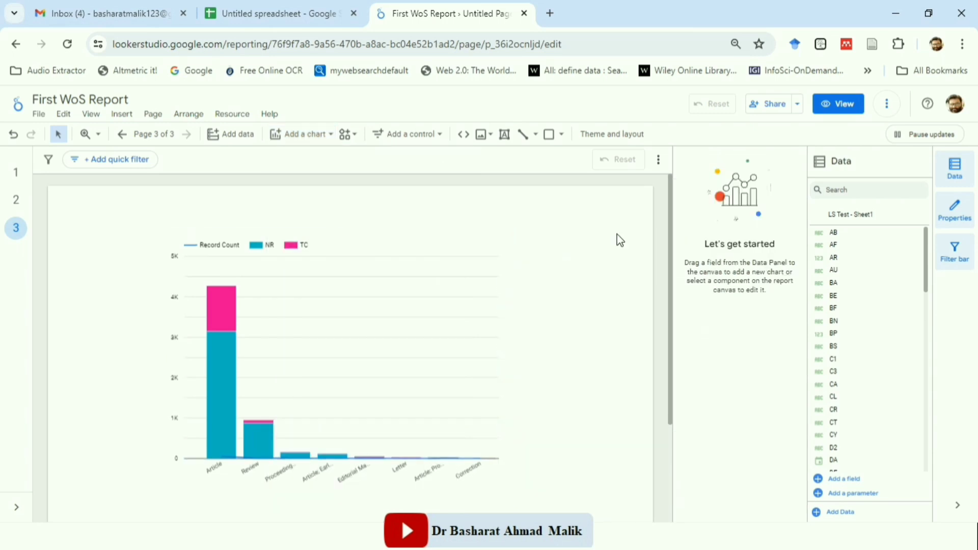
click(662, 165)
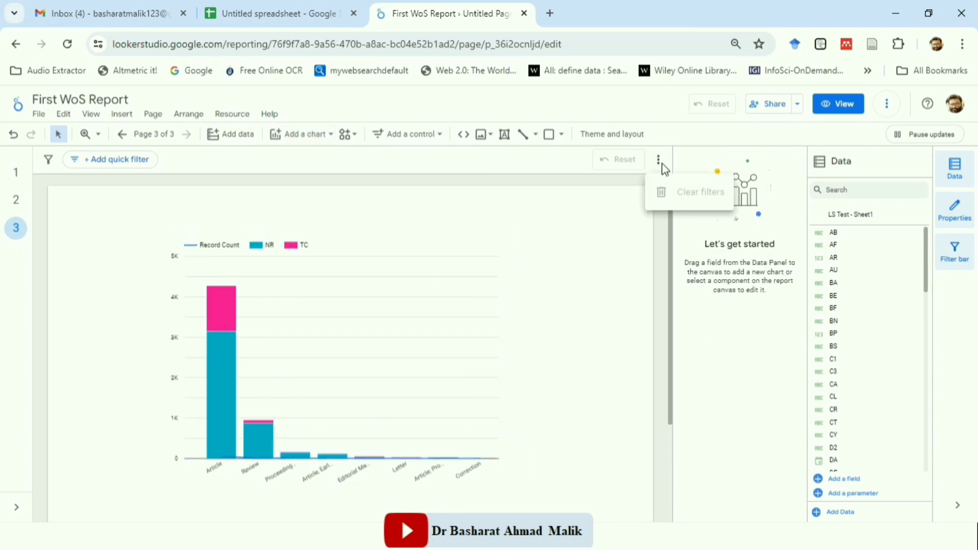
Download all pages of the report as a PDF, expanding the additional export options but selecting none of them
click(43, 121)
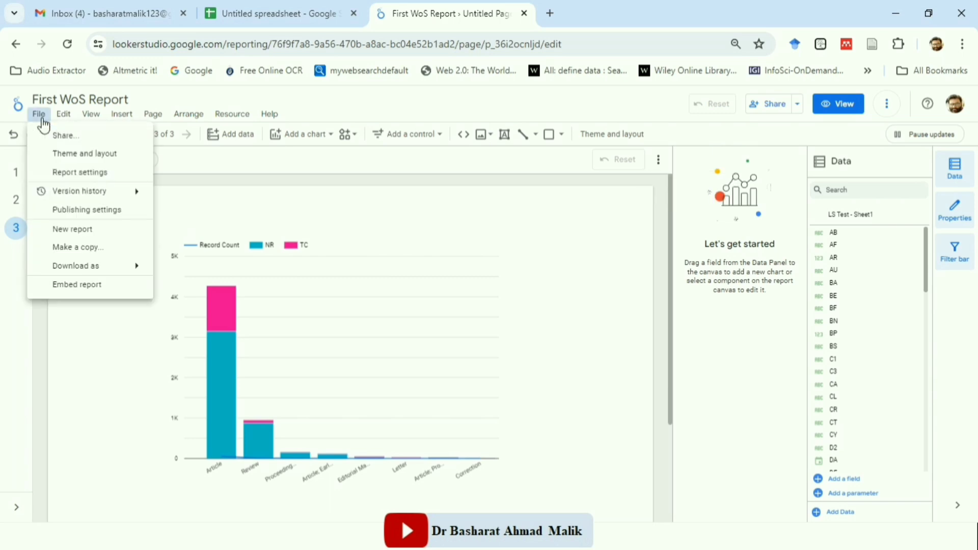
mouse_move(97, 266)
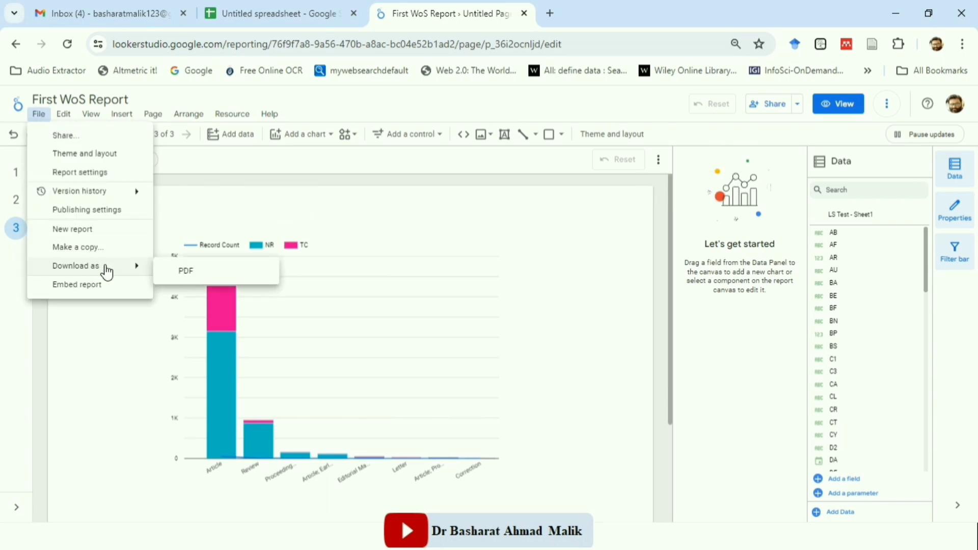
click(213, 272)
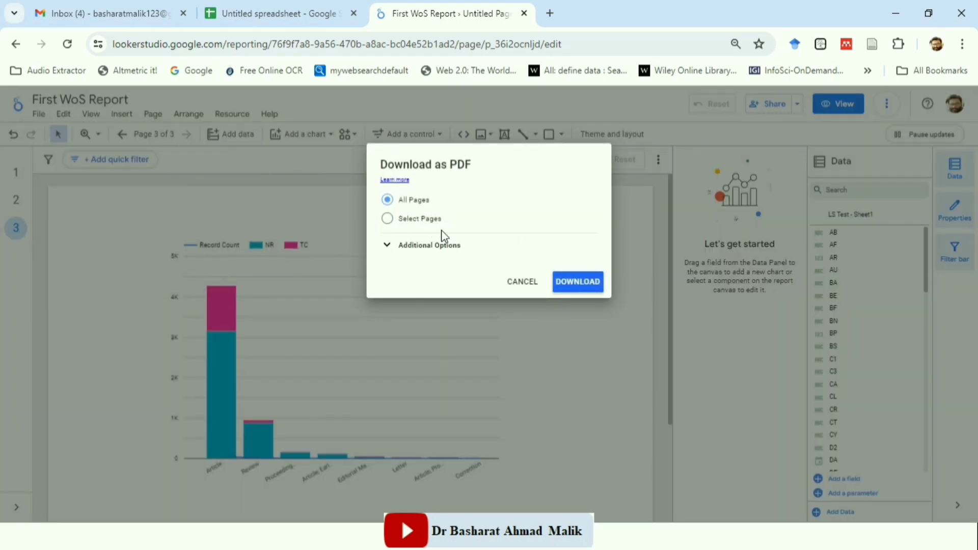
click(395, 253)
click(394, 249)
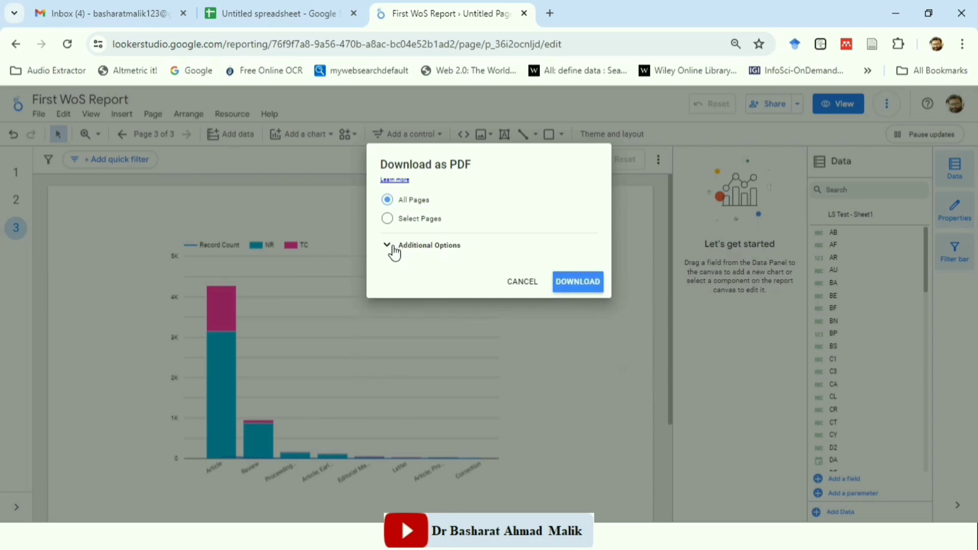
click(392, 247)
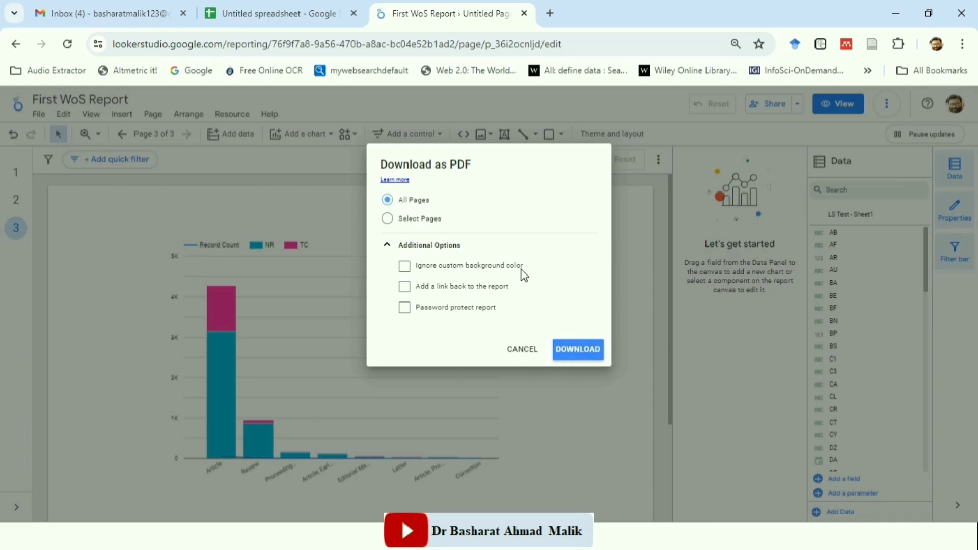
click(578, 350)
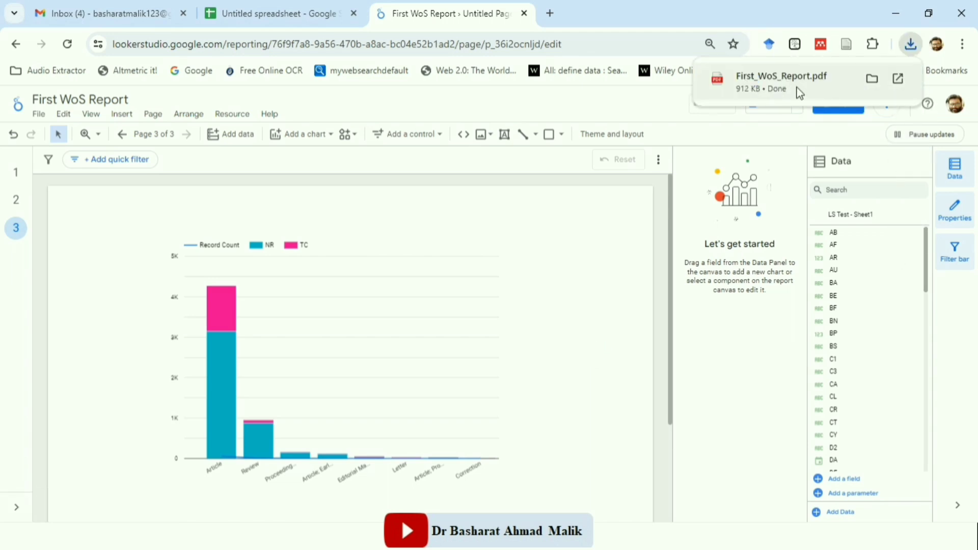
Open the downloaded First_WoS_Report.pdf and look through its exported table, scorecards and charts
click(766, 84)
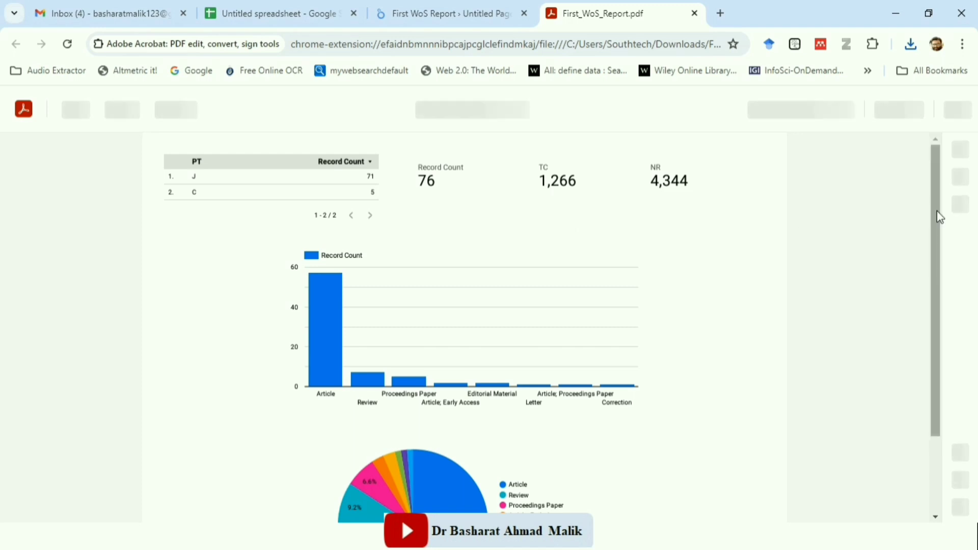
drag(940, 218, 938, 269)
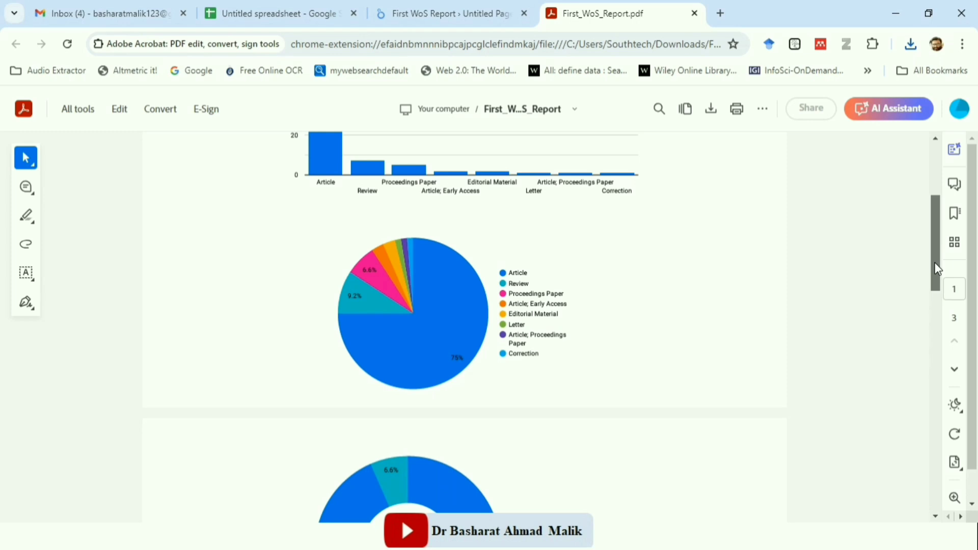
drag(939, 269, 932, 214)
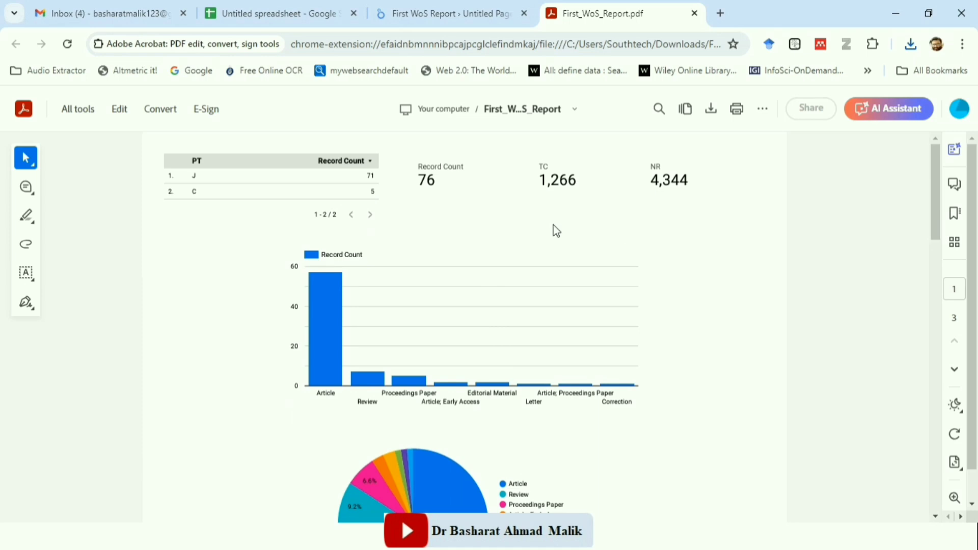